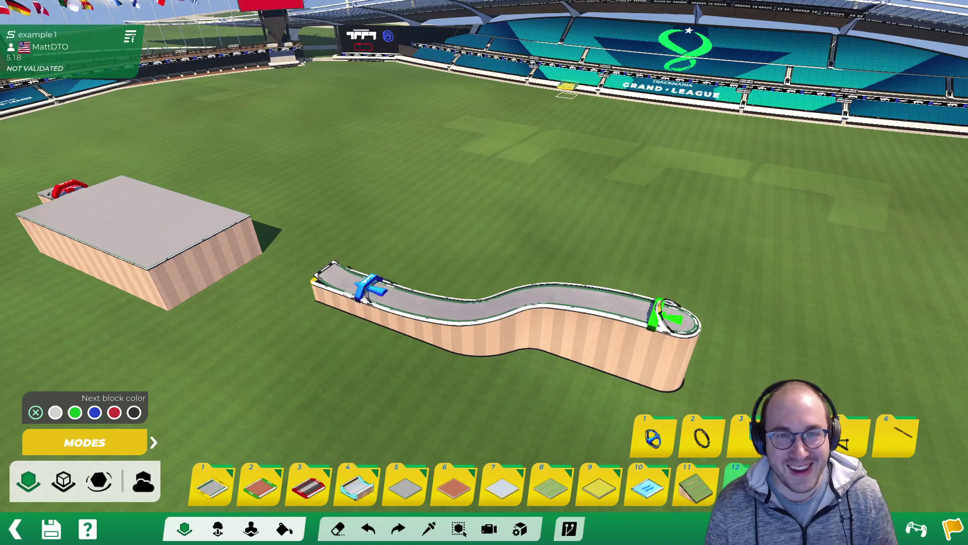
Start the race validation and drive straight from the start through the blue checkpoint, over the jump and across the platform to the finish
scroll(580, 116, up, 2)
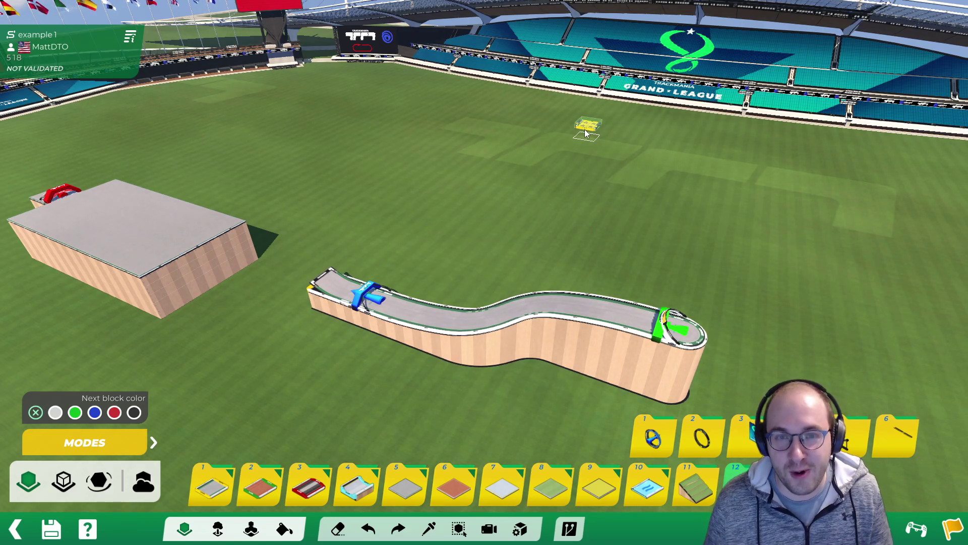
click(942, 526)
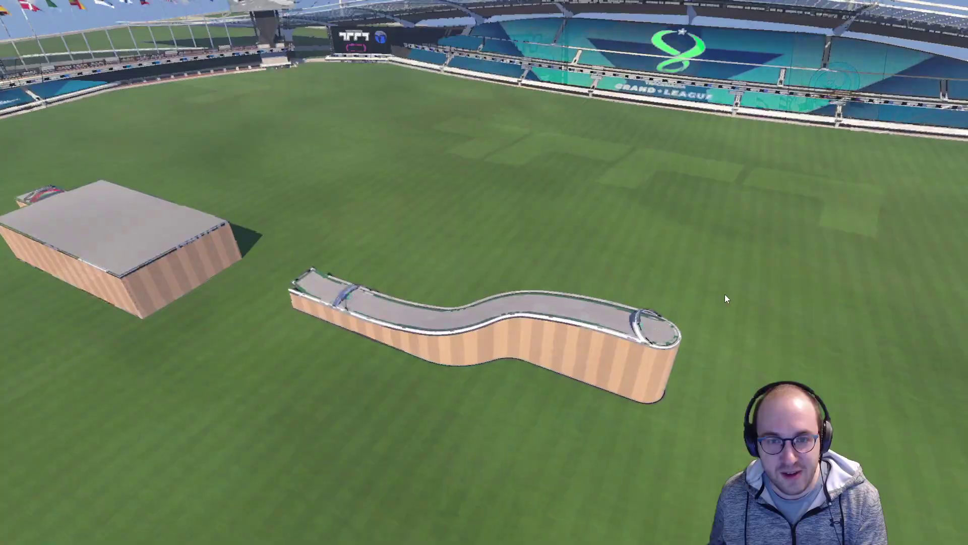
key(Up)
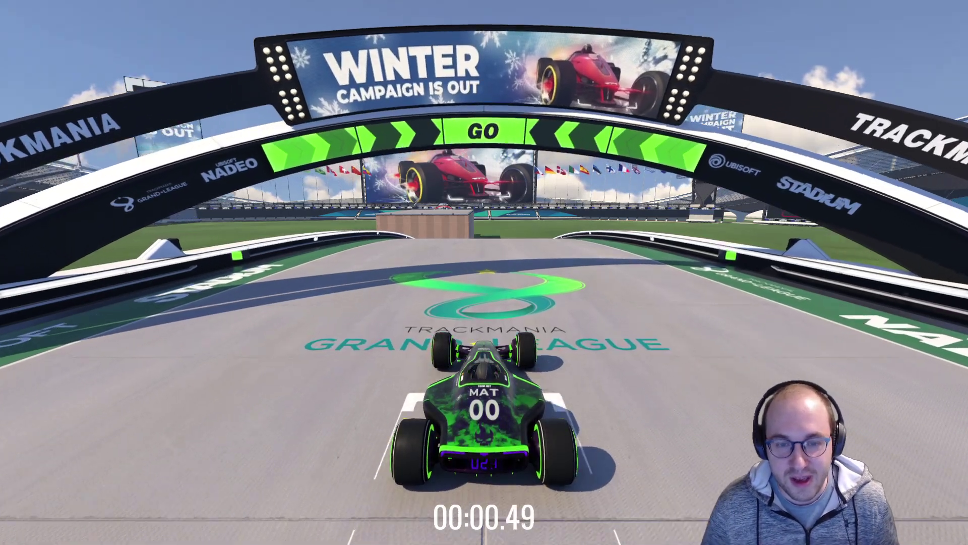
key(Up)
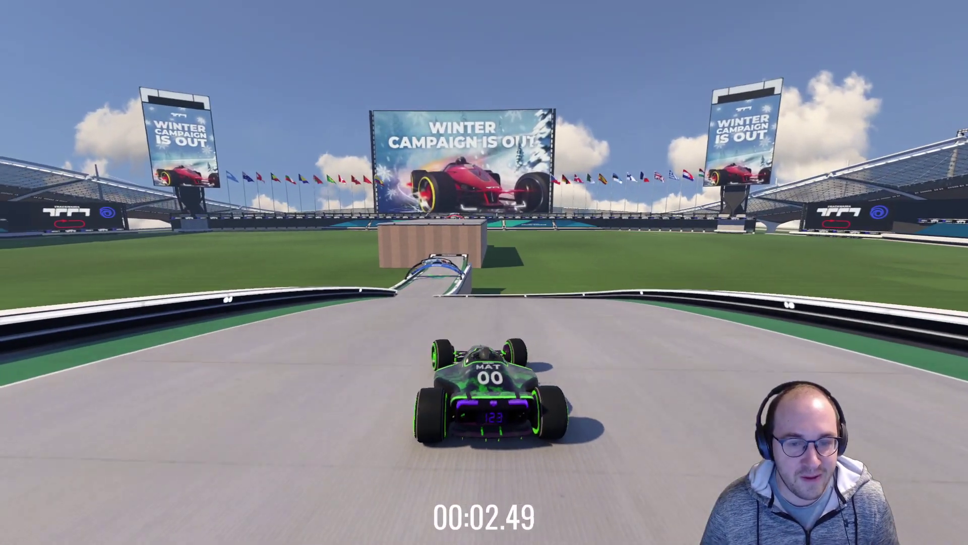
key(Up)
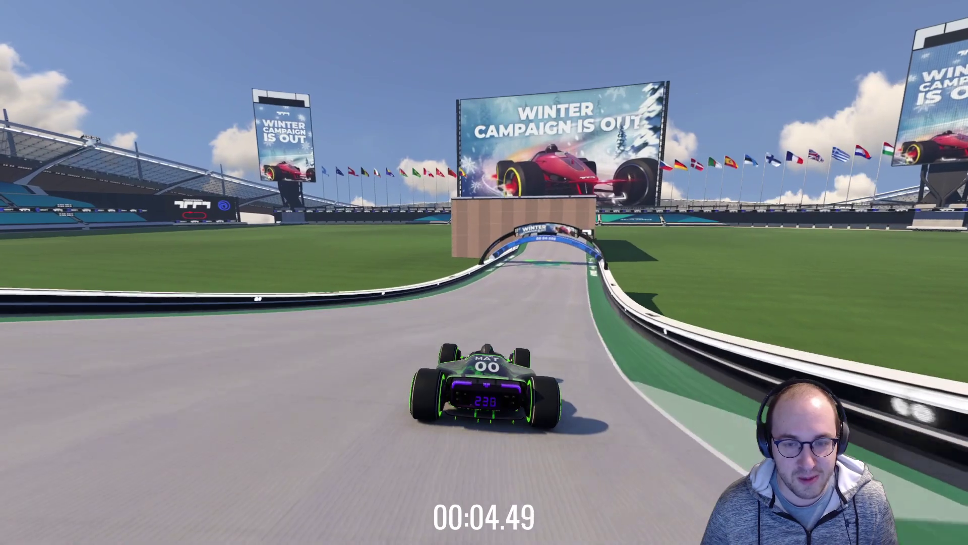
key(Up)
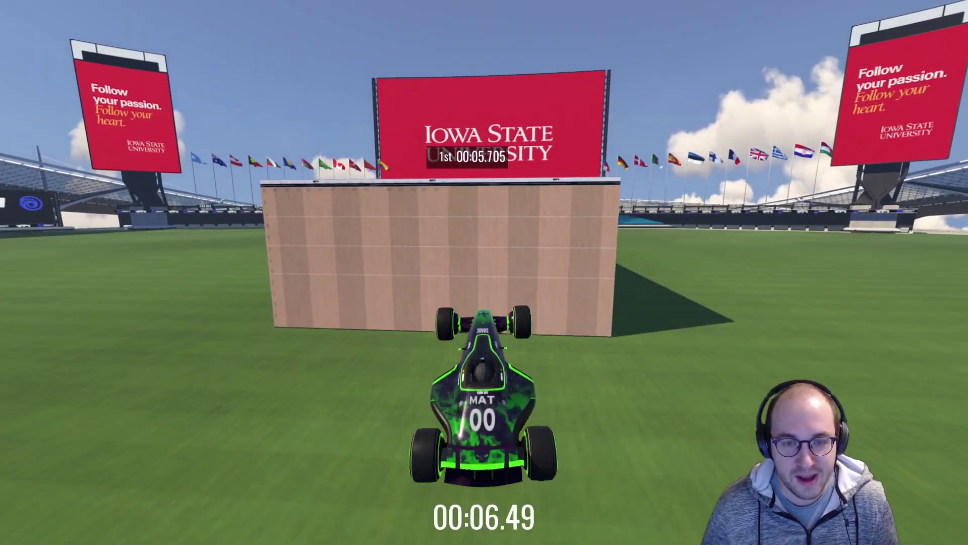
key(Up)
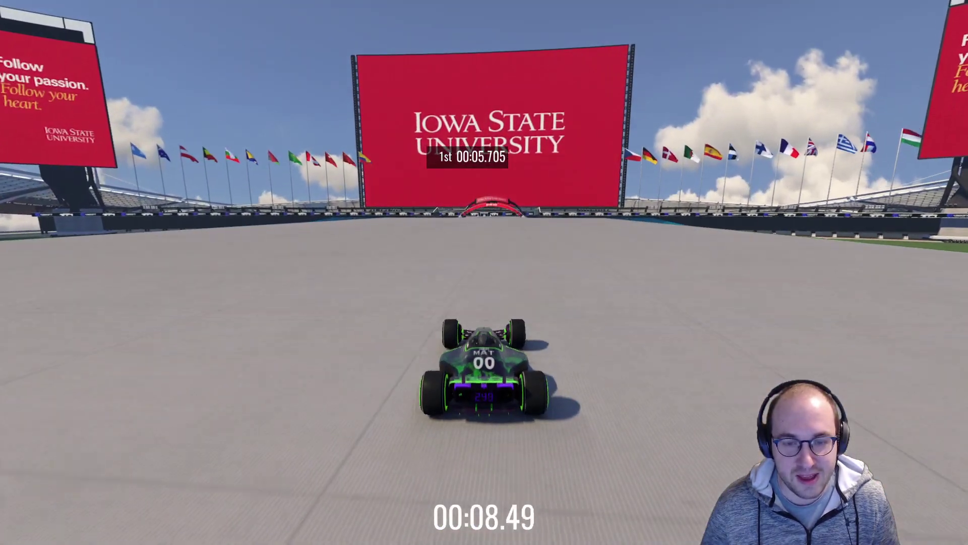
key(Up)
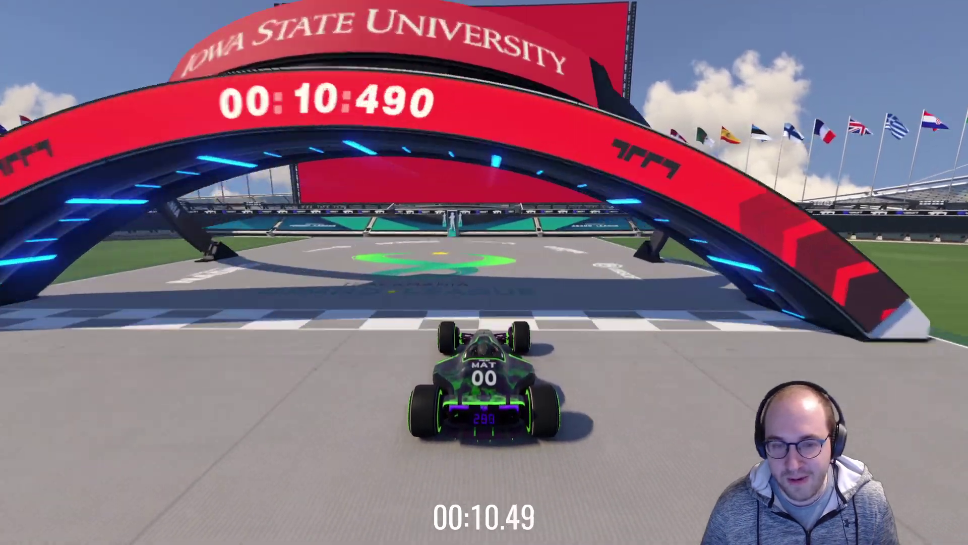
Restart the validation run and take the checkpoint at an angle along the left barrier, swerving off the ramp past the platform
key(Escape)
key(Down)
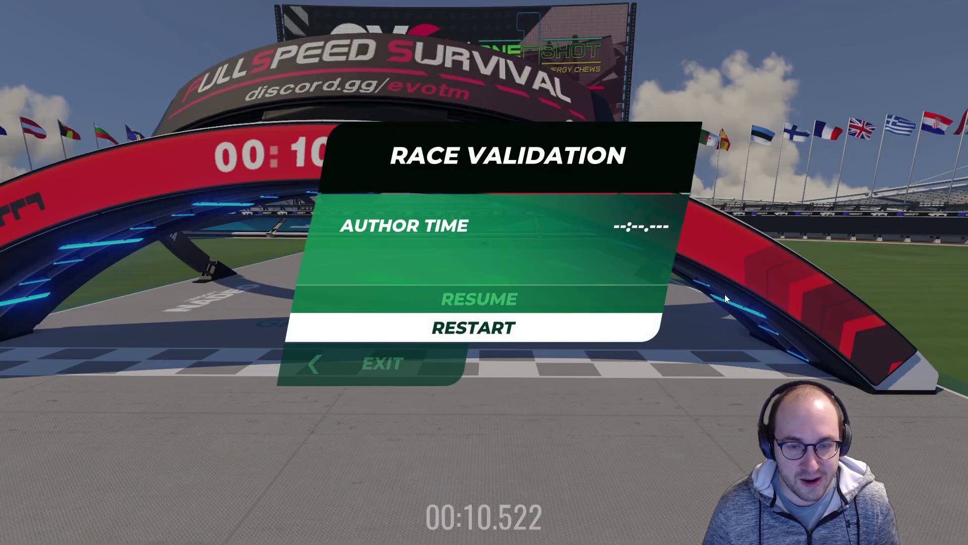
key(Return)
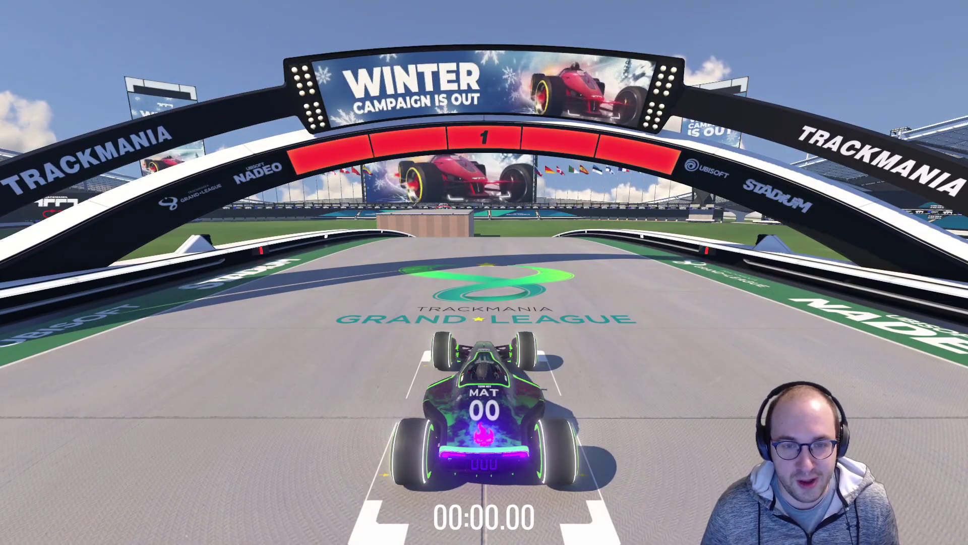
key(Up)
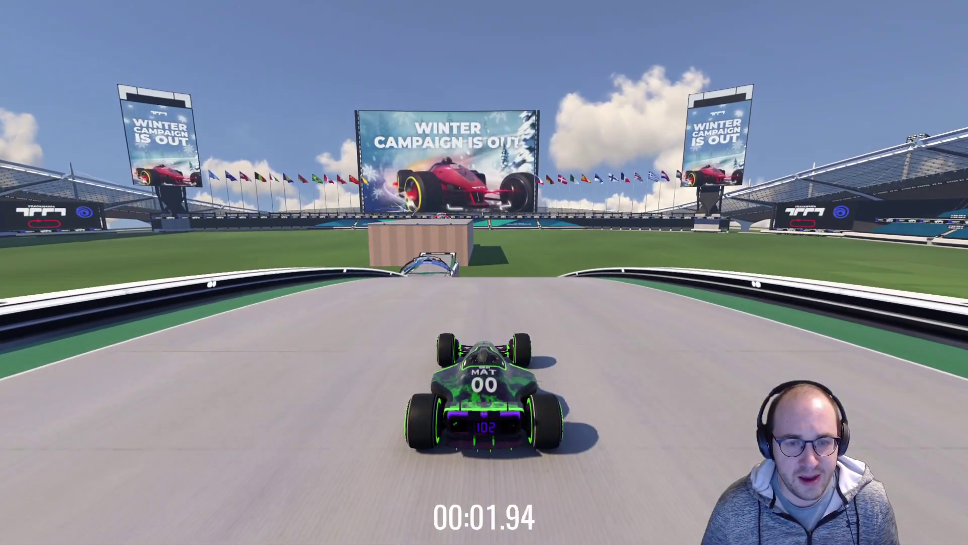
key(Left)
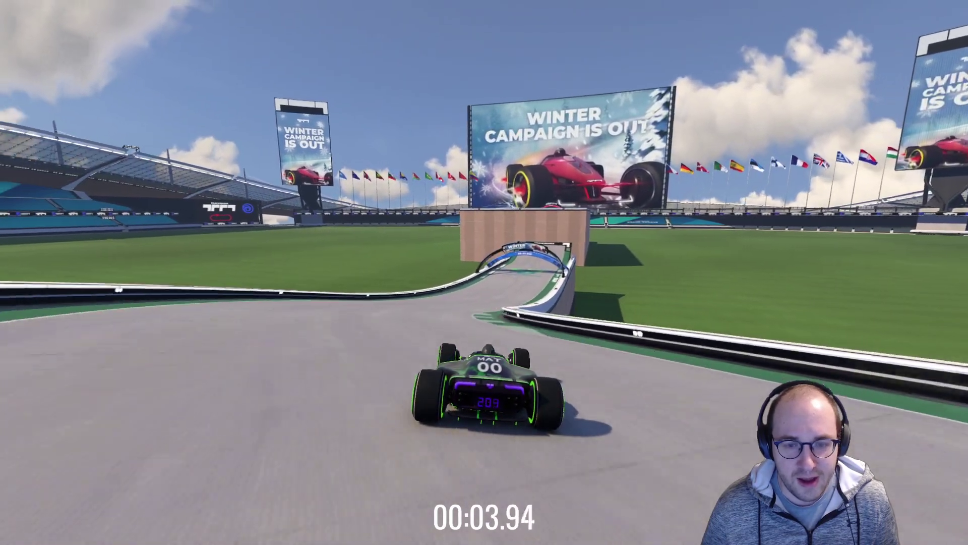
key(Right)
key(Left)
key(Right)
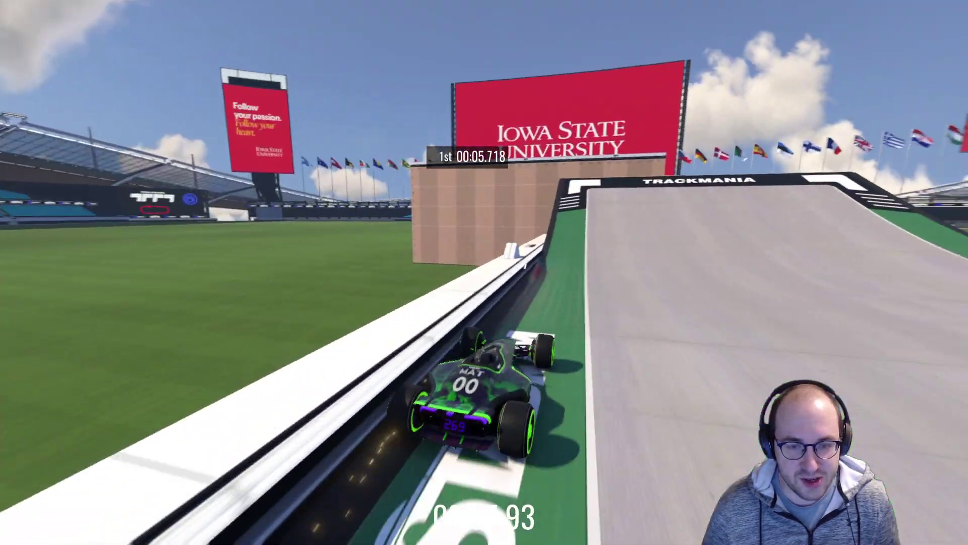
key(Right)
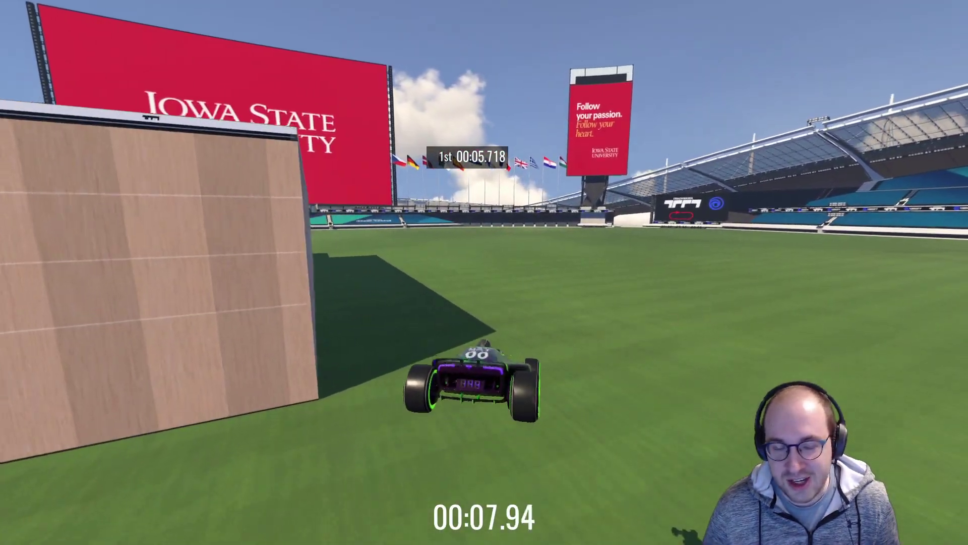
key(Right)
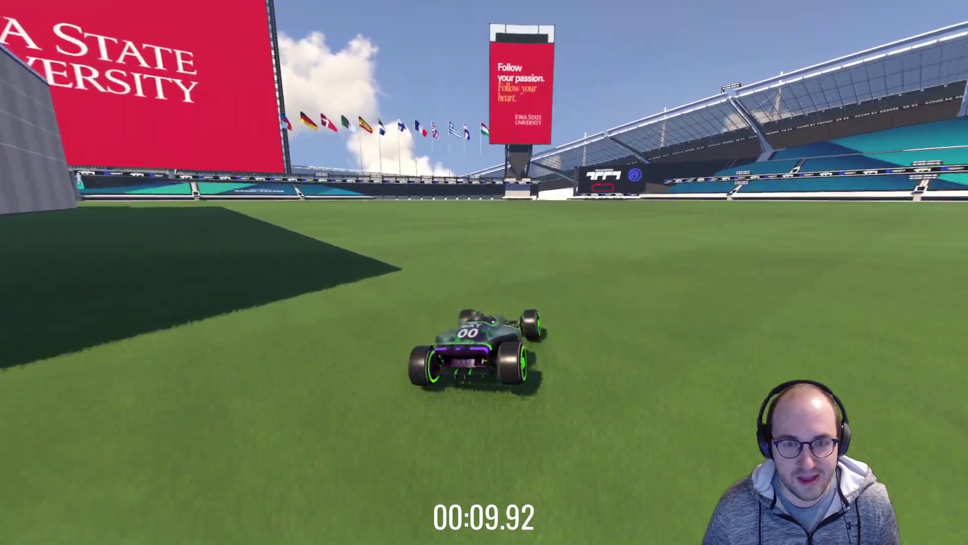
key(Left)
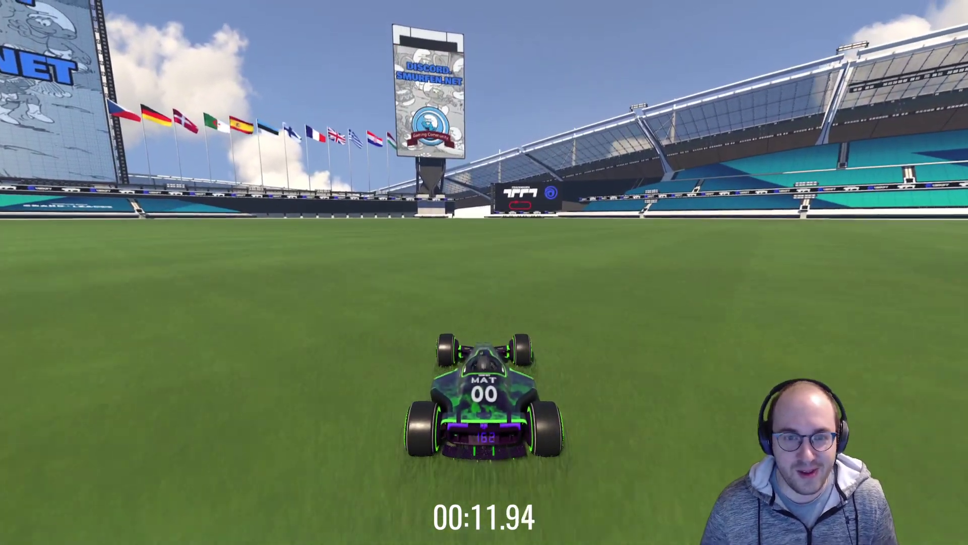
Test flying respawns at the checkpoint, attempting the jump to the platform again from the skewed approach each time
key(BackSpace)
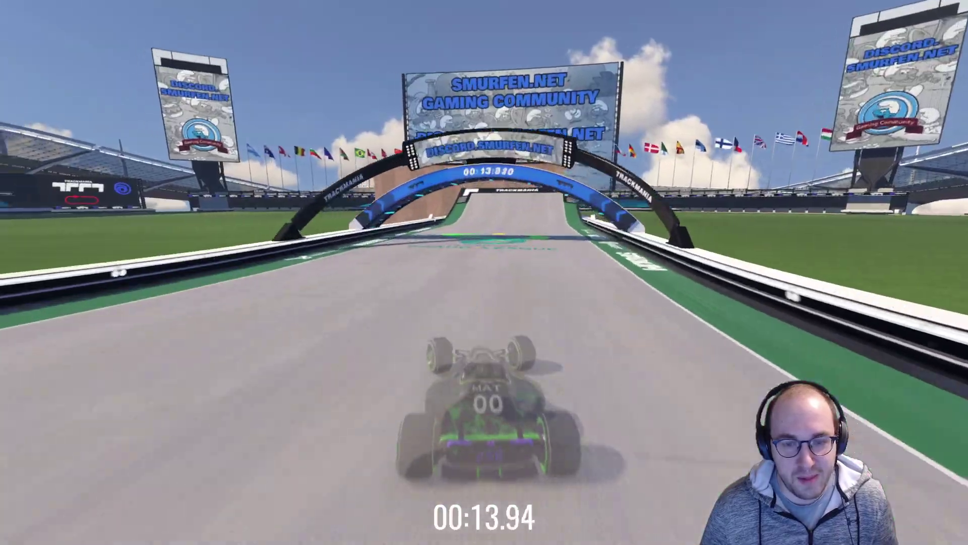
key(Up)
key(Left)
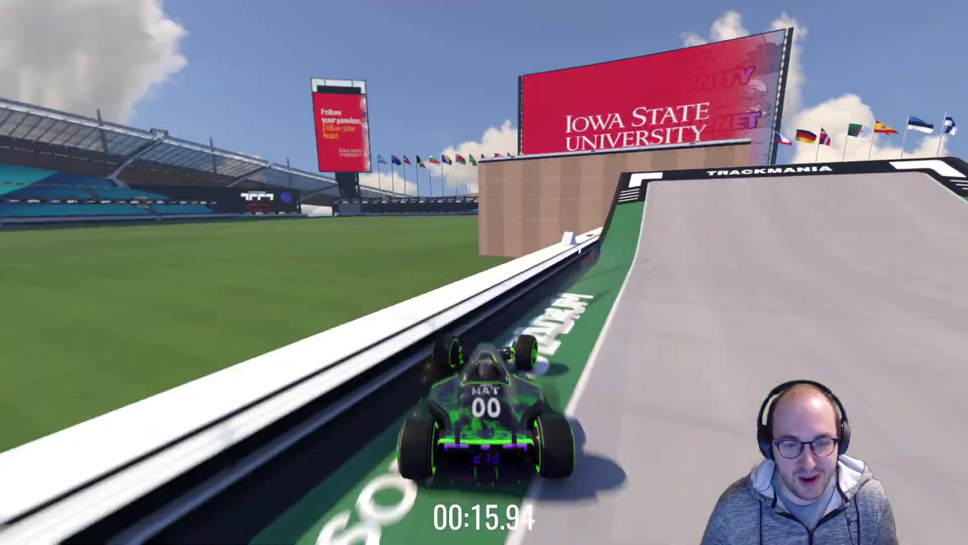
key(Left)
key(Right)
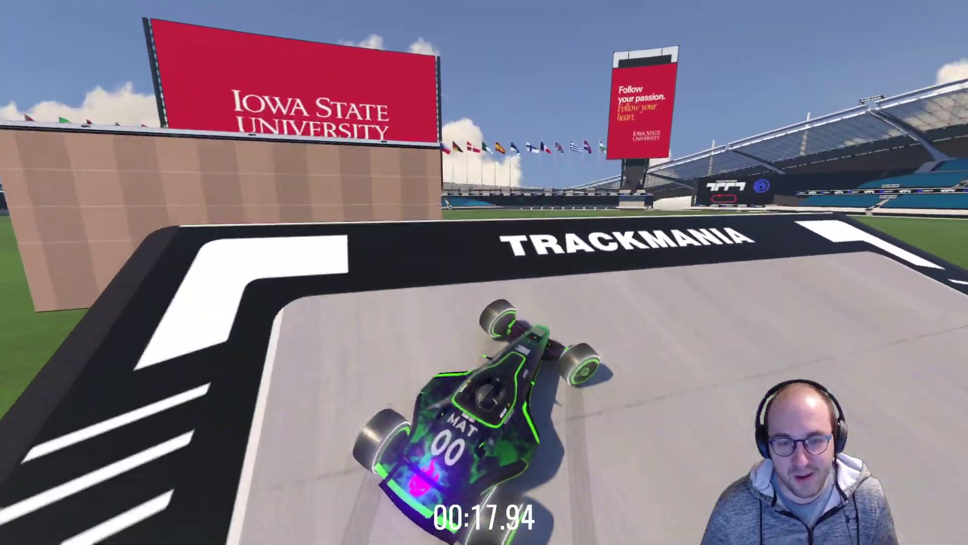
key(BackSpace)
key(Left)
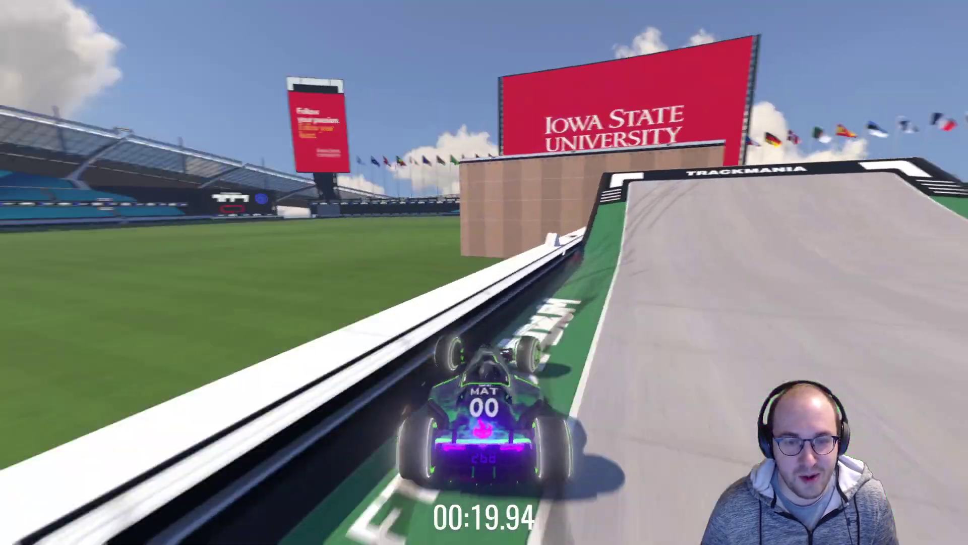
key(Right)
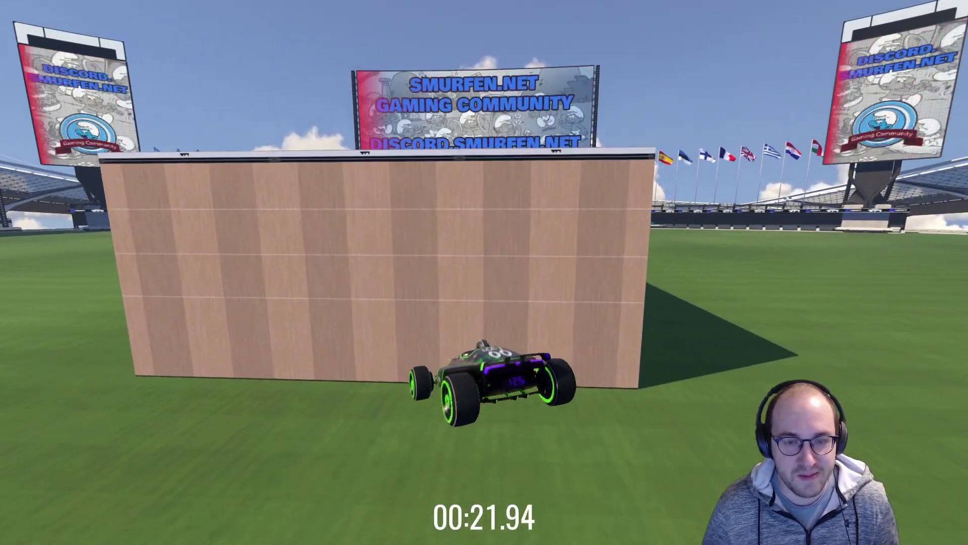
key(Up)
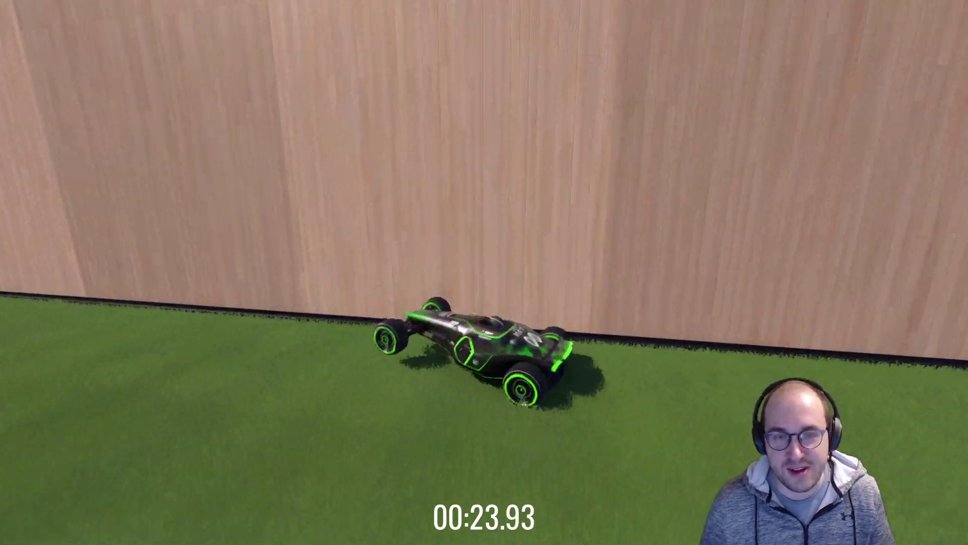
Test standing respawns at the checkpoint, accelerating straight over the ramp toward the platform on each attempt
key(Return)
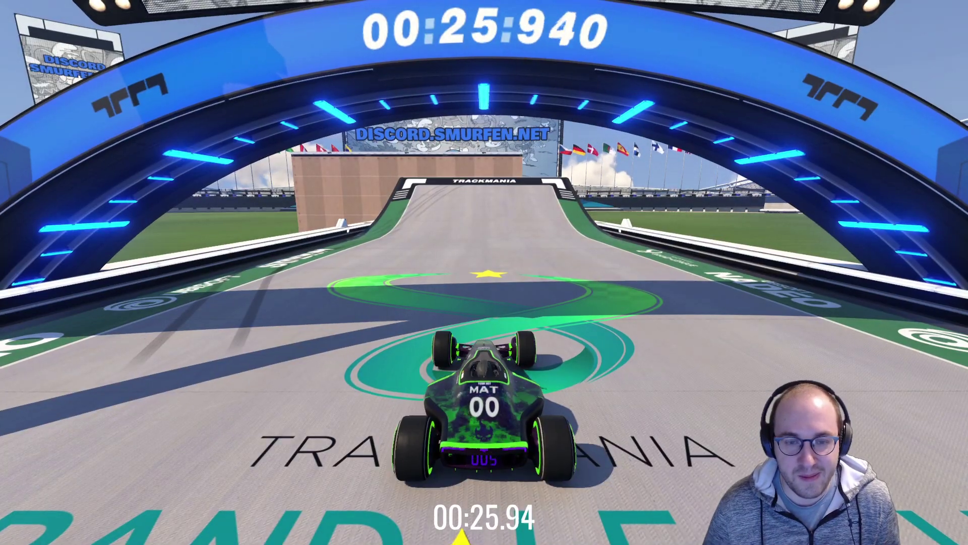
key(Return)
key(Up)
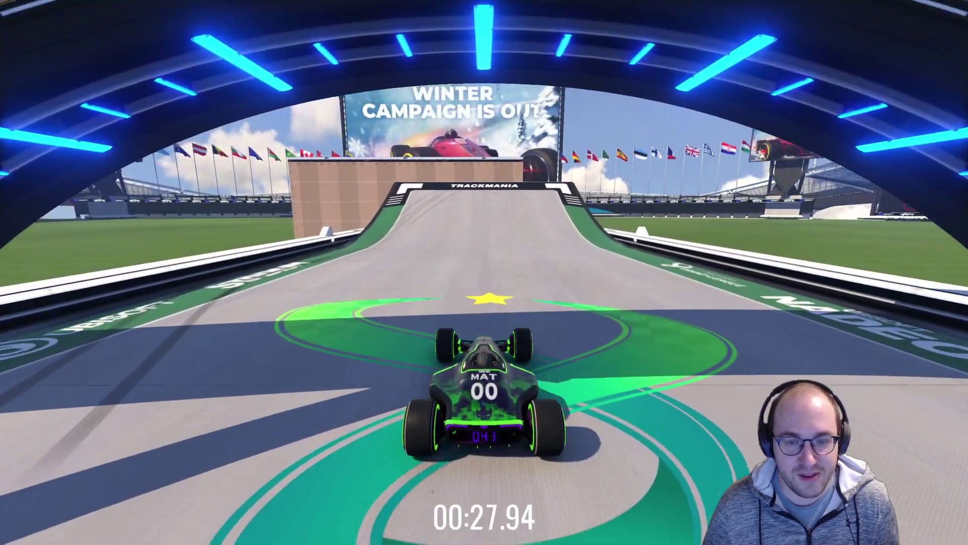
key(Up)
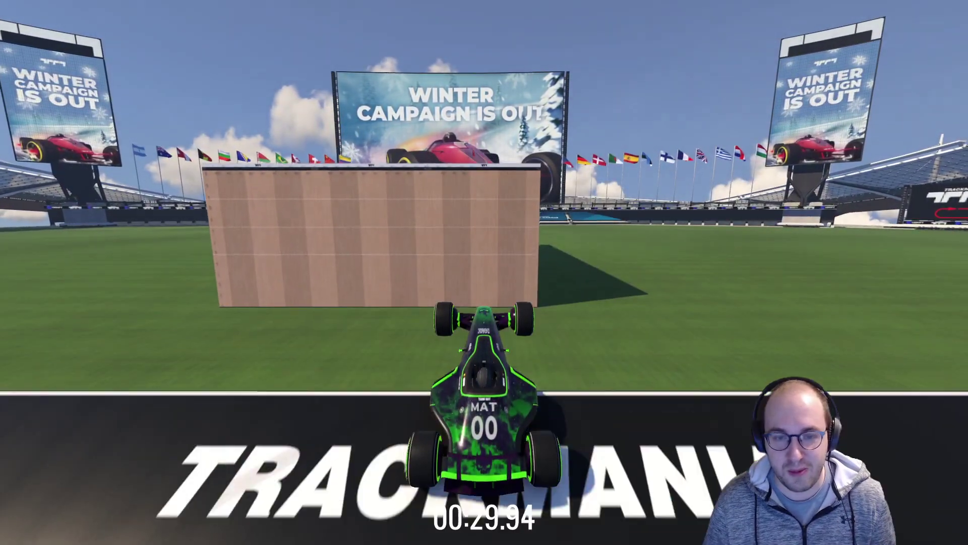
key(Up)
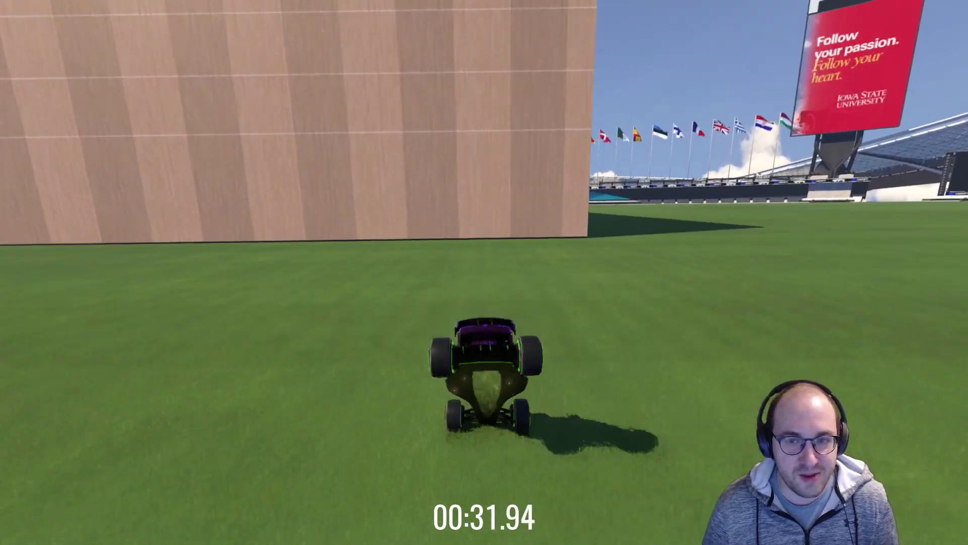
key(Up)
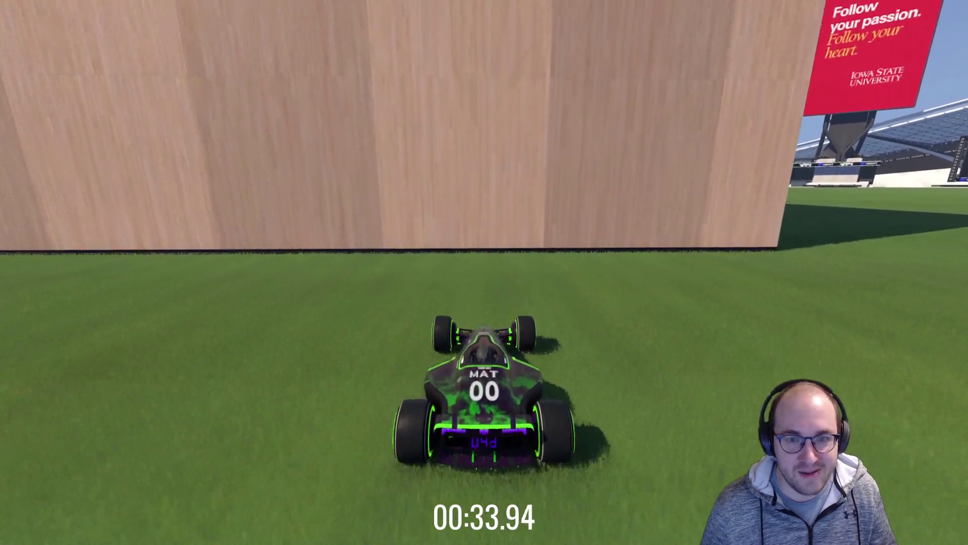
key(Return)
key(Up)
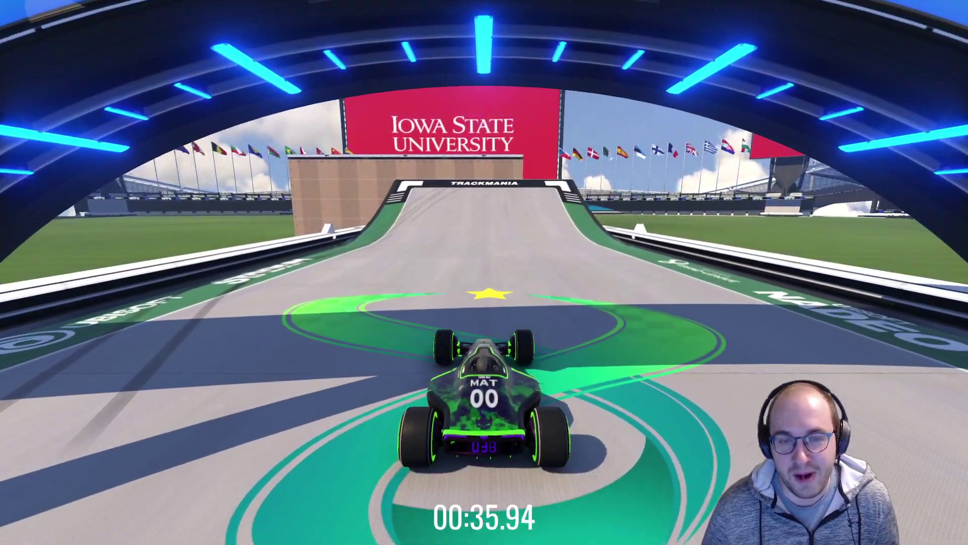
key(Up)
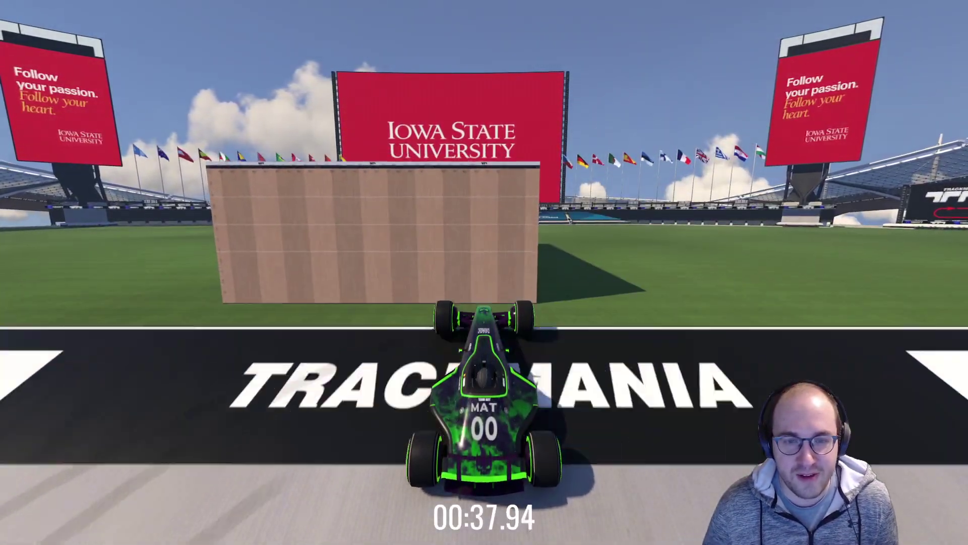
key(Up)
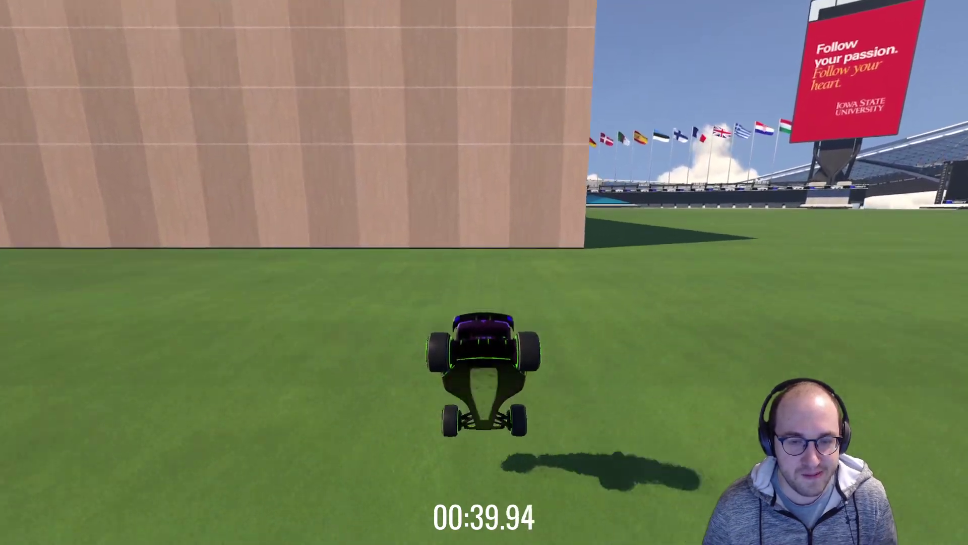
Exit the race validation and return to the track editor
key(Escape)
key(Down)
key(Down)
key(Return)
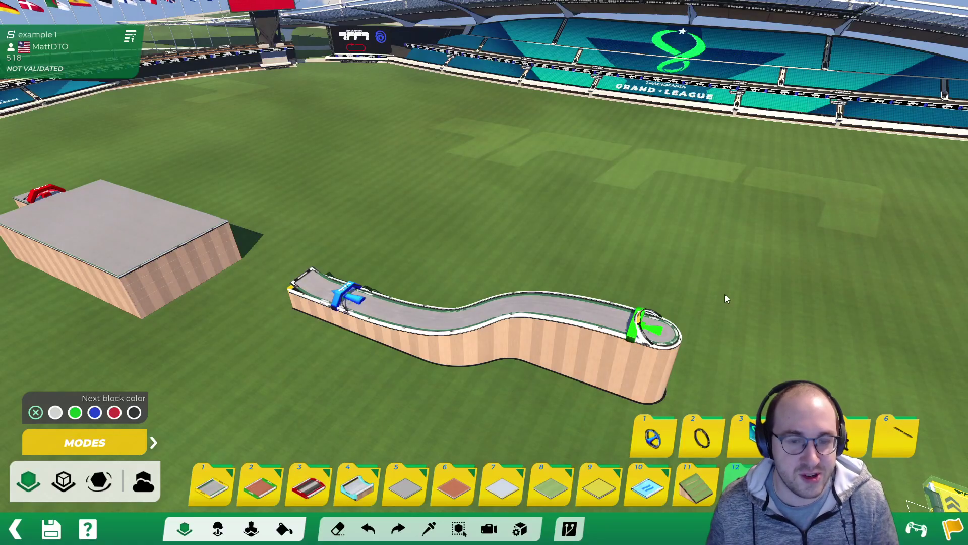
Place two yellow boost road blocks in a row on the grass beside the checkpoint end of the track
mouse_move(551, 309)
alt+right_down()
mouse_move(445, 244)
mouse_move(561, 305)
alt+right_up()
alt+drag(561, 306, 623, 235)
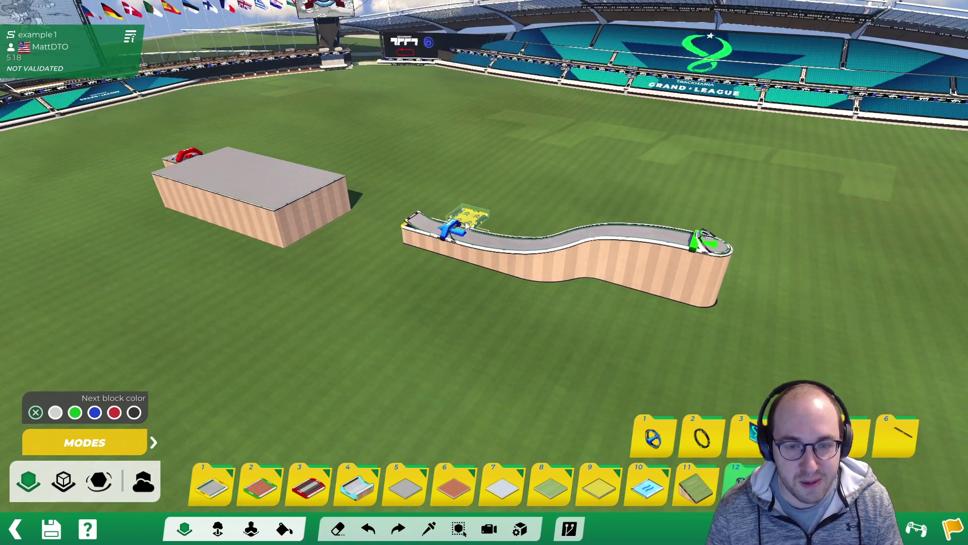
alt+right_drag(462, 216, 451, 293)
alt+drag(450, 294, 459, 374)
alt+scroll(460, 378, up, 3)
alt+right_drag(461, 398, 454, 298)
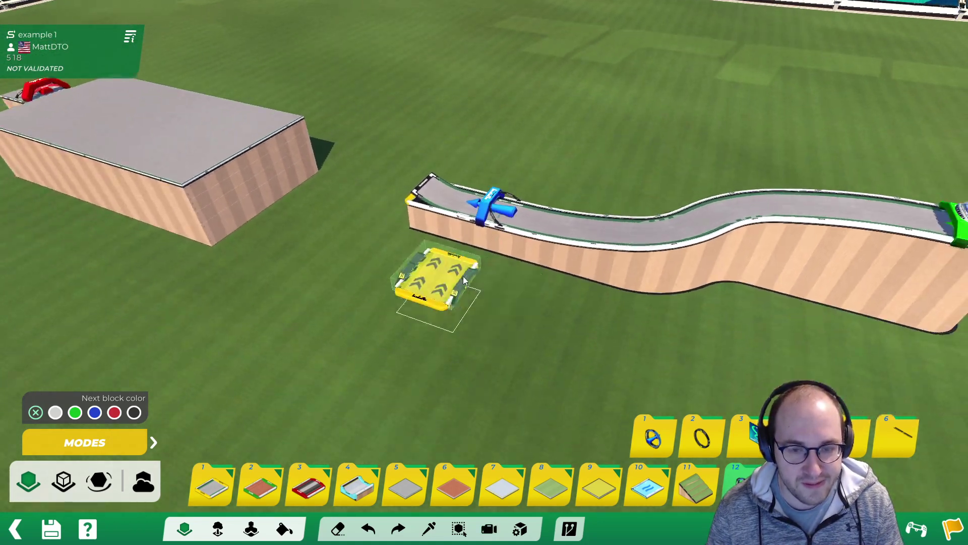
click(438, 298)
click(493, 314)
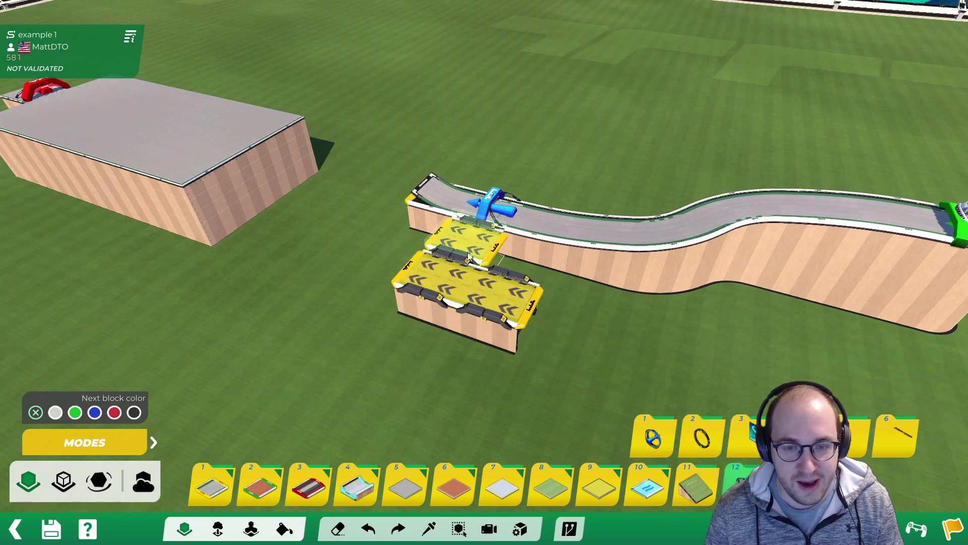
Copy the track's jump ramp block and place it at the platform-facing end of the boost blocks
ctrl+click(440, 198)
click(400, 269)
alt+right_drag(445, 202, 497, 243)
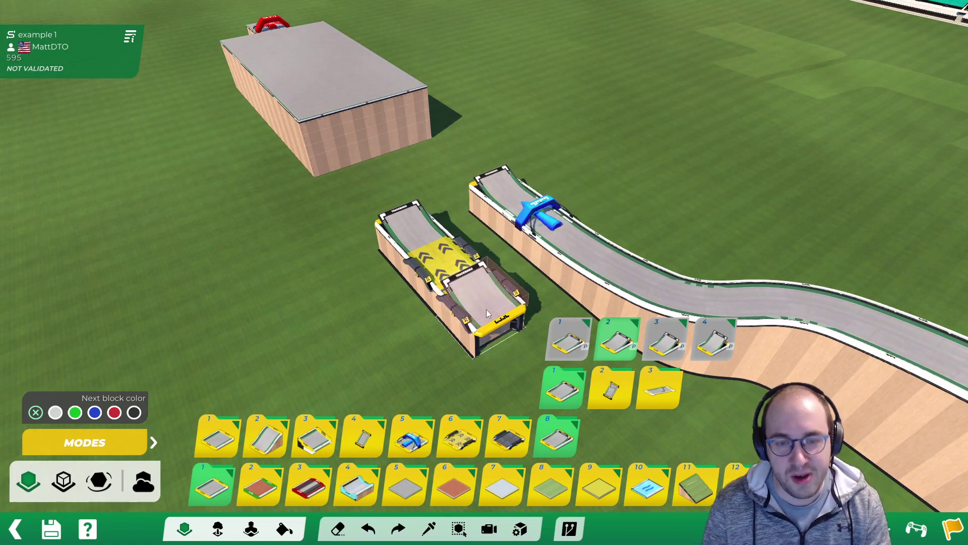
key(4)
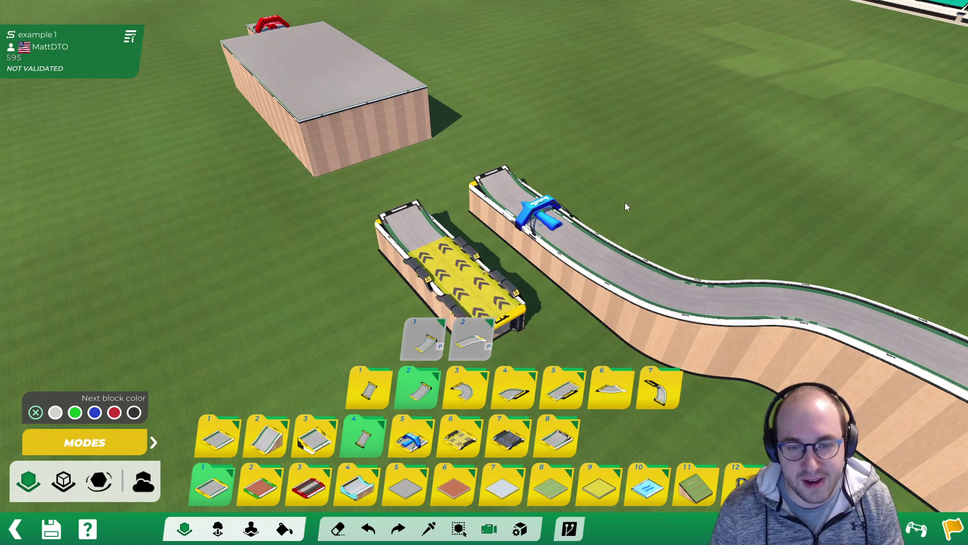
alt+right_drag(625, 202, 672, 171)
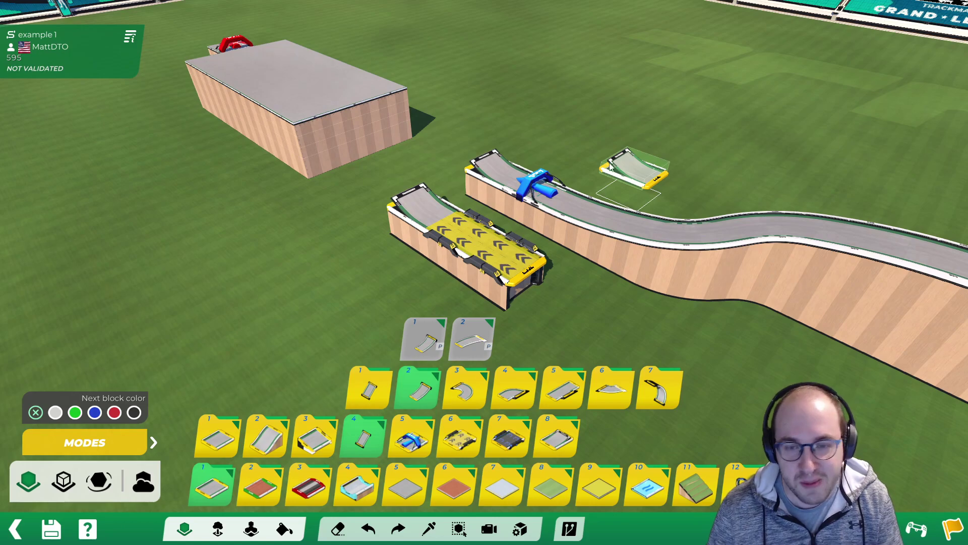
alt+right_drag(629, 156, 618, 186)
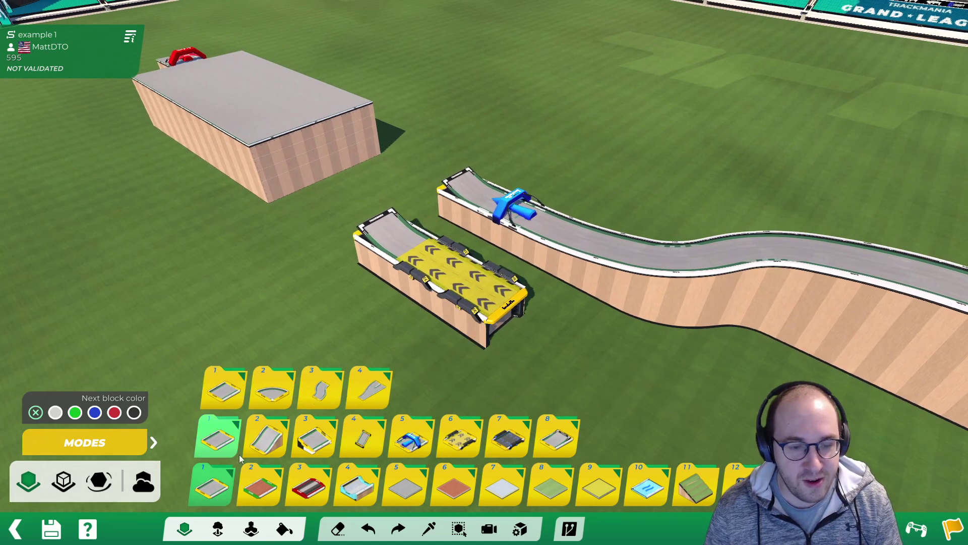
Convert the track's checkpoint block into a new custom item and open its mesh for editing
click(218, 529)
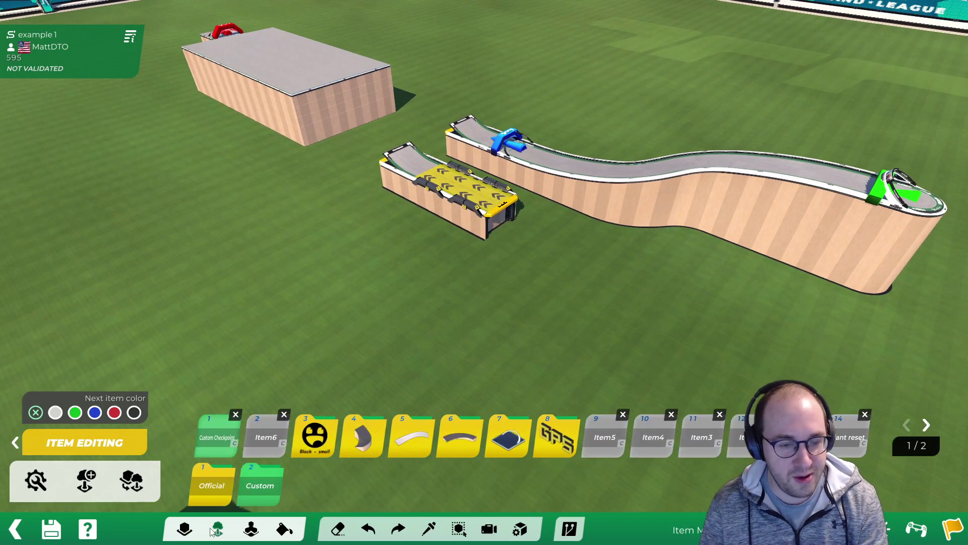
click(130, 486)
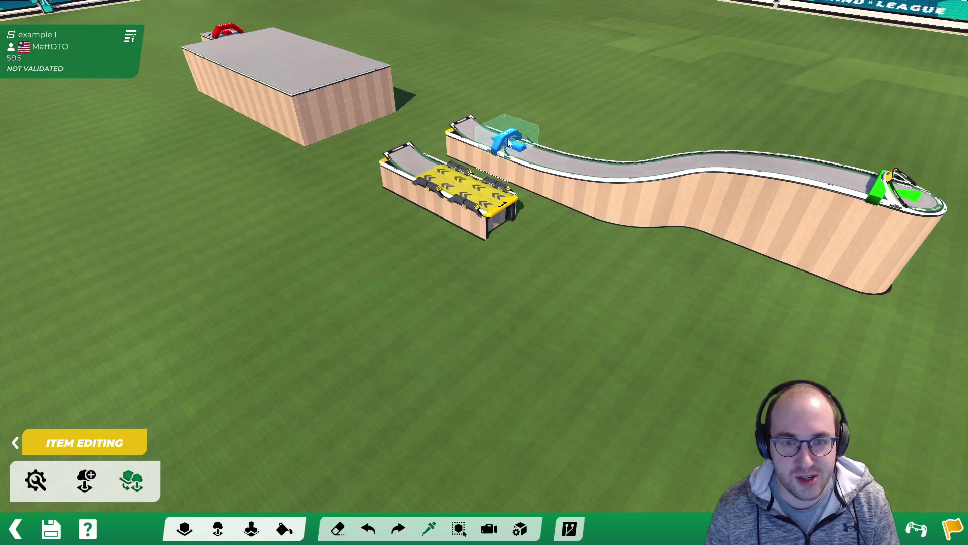
click(538, 129)
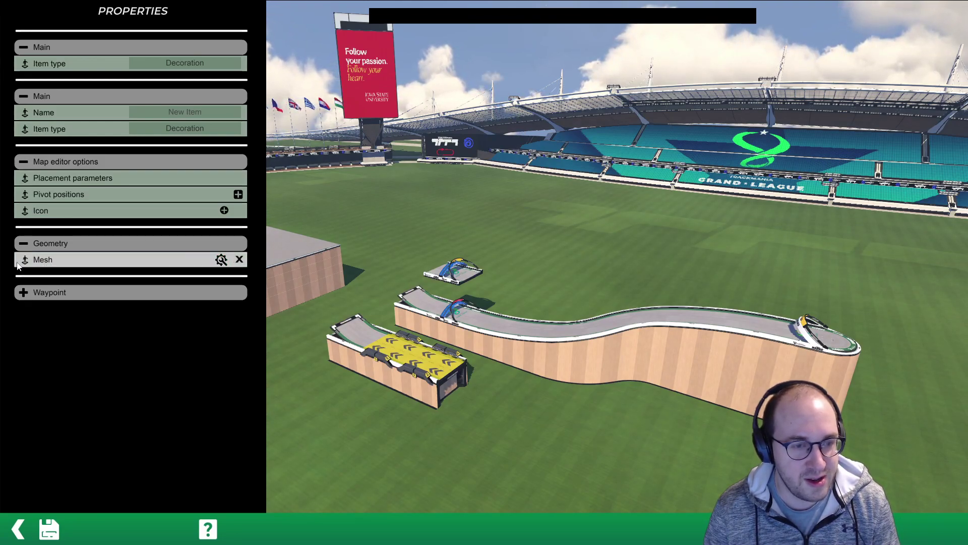
click(222, 260)
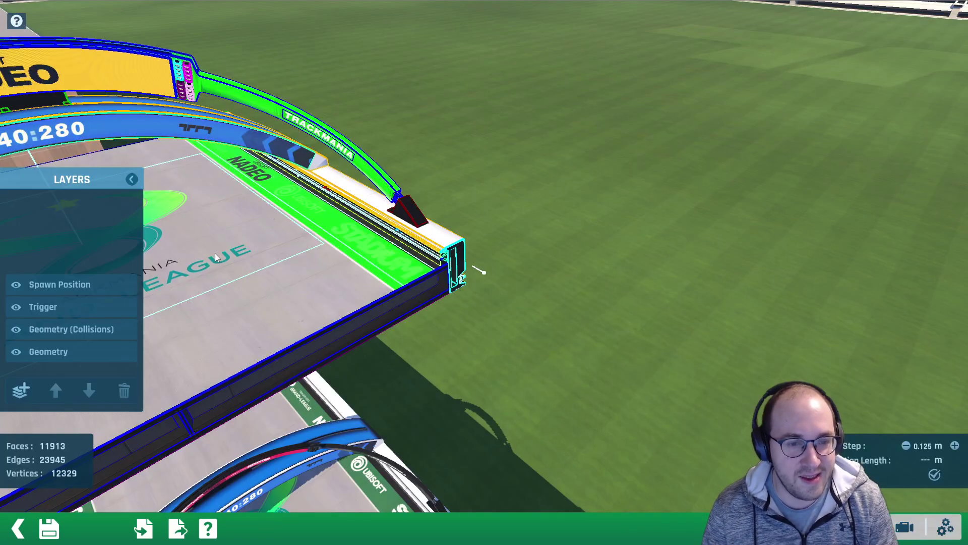
Set the Spawn Position layer's coordinates to X 80 and Z -24 to move the respawn point toward the boost blocks
click(68, 284)
scroll(353, 262, down, 5)
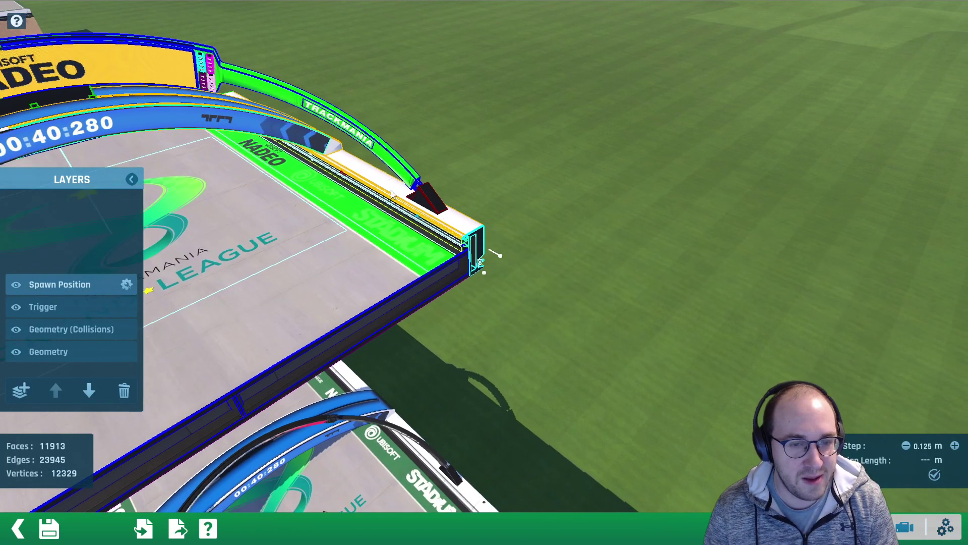
alt+right_drag(353, 262, 511, 86)
alt+right_drag(566, 163, 455, 128)
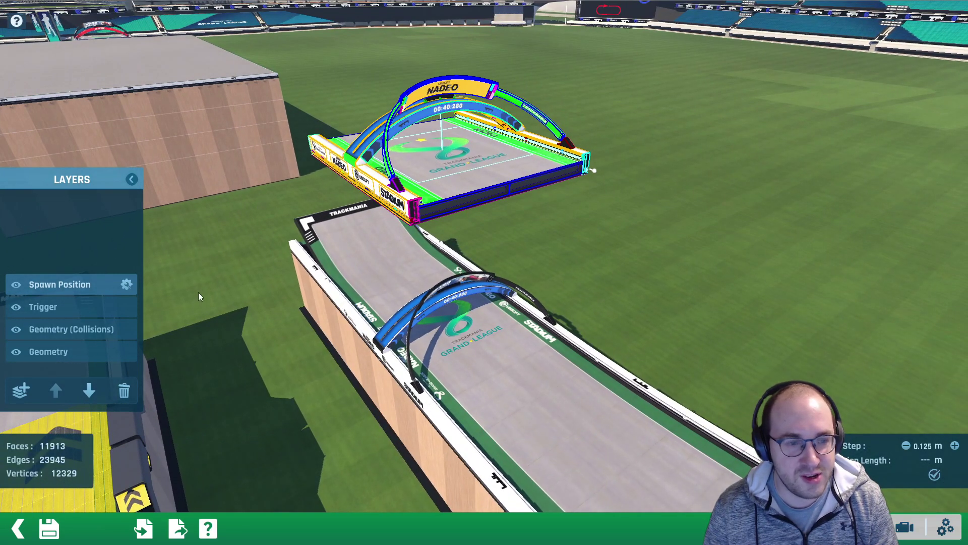
click(126, 284)
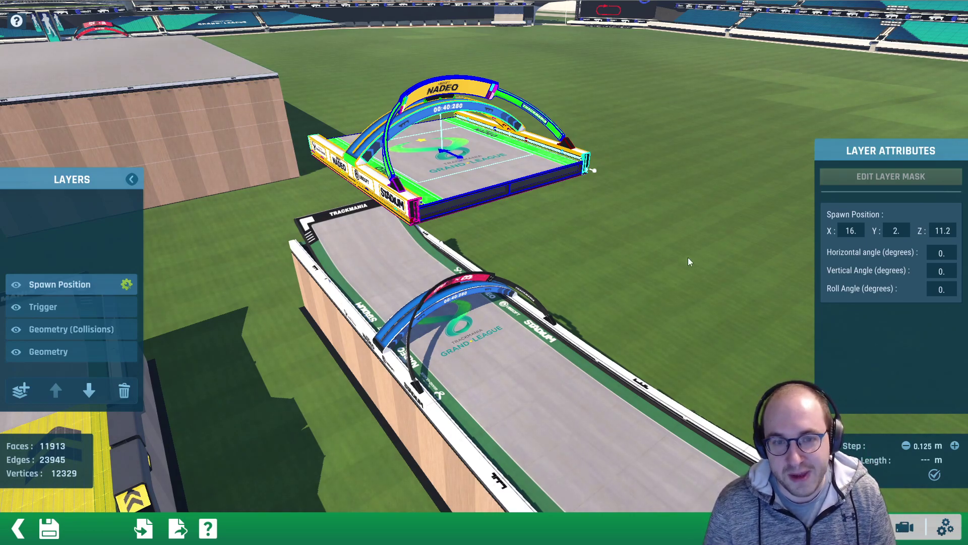
alt+drag(636, 295, 752, 152)
right_drag(507, 287, 650, 166)
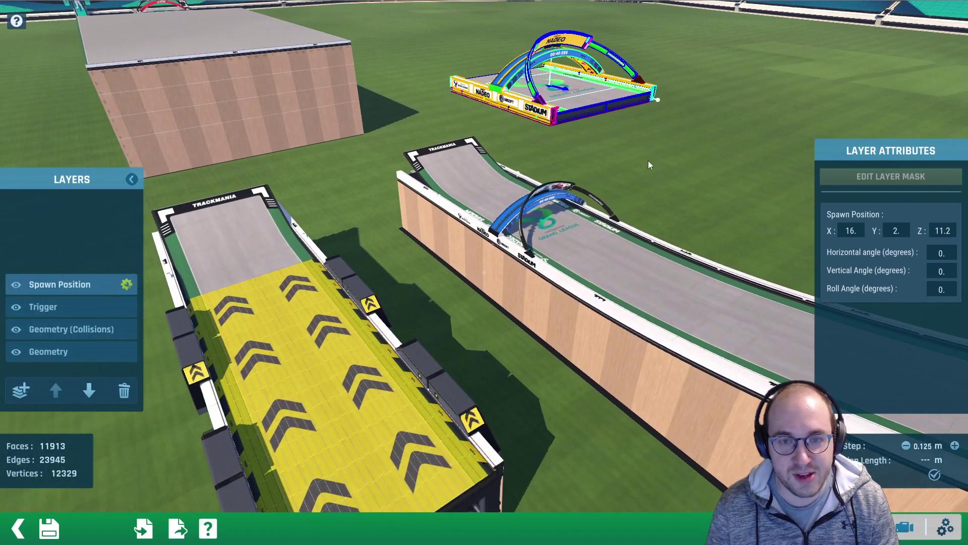
right_drag(474, 362, 607, 301)
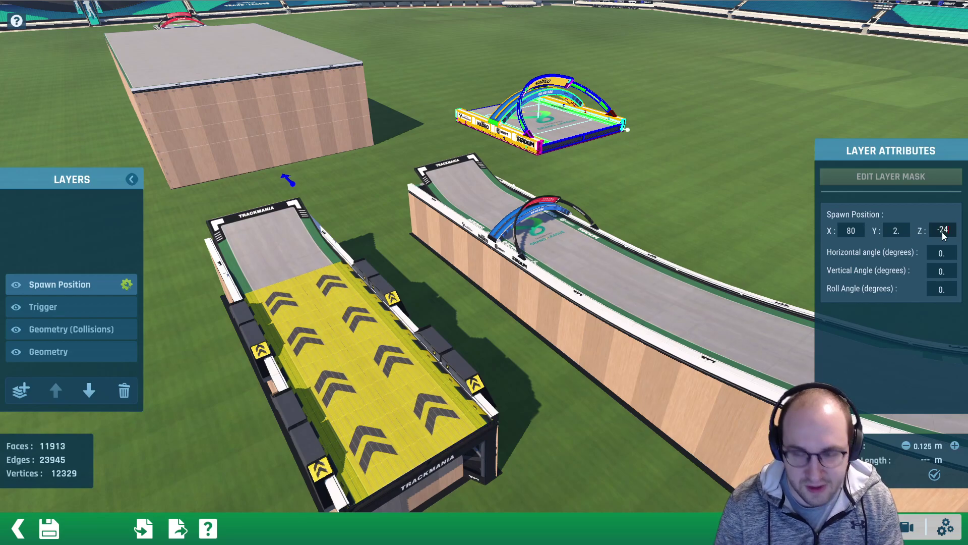
Examine from several angles how the spawn arrow lines up with the boost blocks and the platform
right_drag(473, 198, 461, 248)
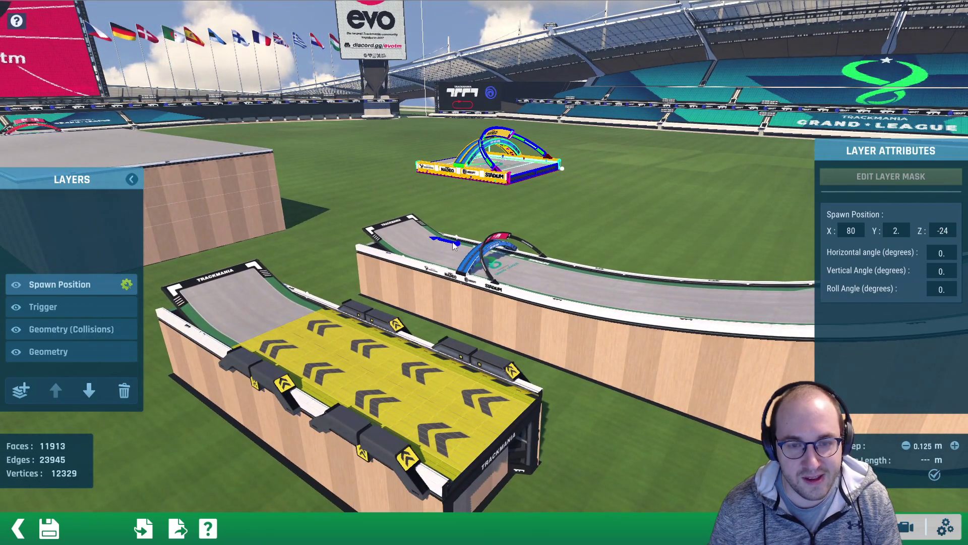
right_drag(456, 247, 394, 246)
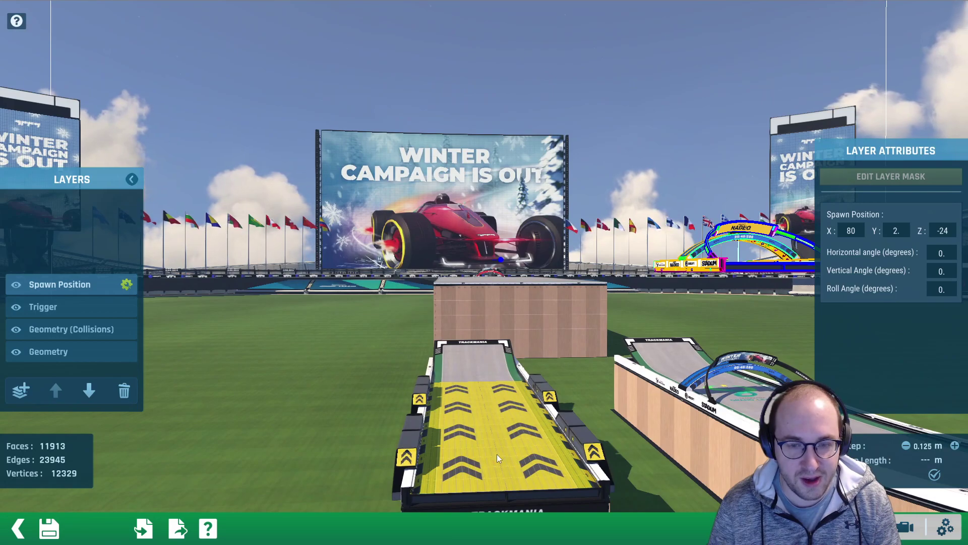
right_drag(553, 303, 519, 328)
alt+drag(521, 328, 569, 327)
alt+right_drag(633, 258, 533, 350)
alt+drag(525, 265, 480, 288)
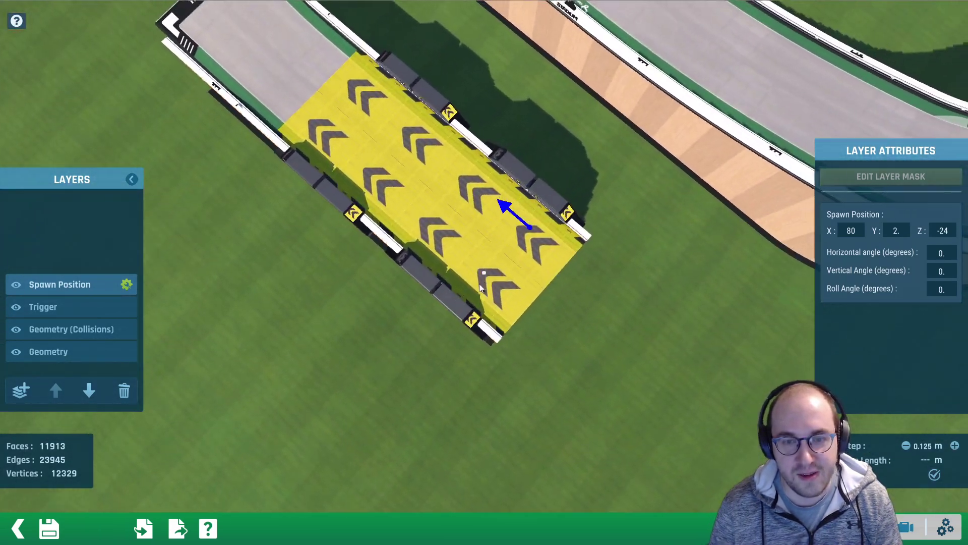
right_drag(480, 287, 464, 333)
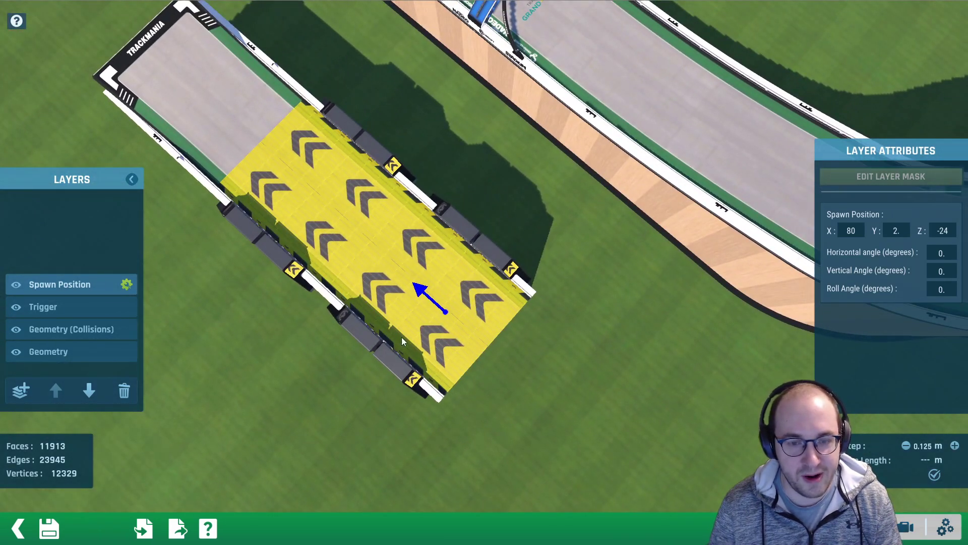
alt+right_drag(488, 288, 572, 254)
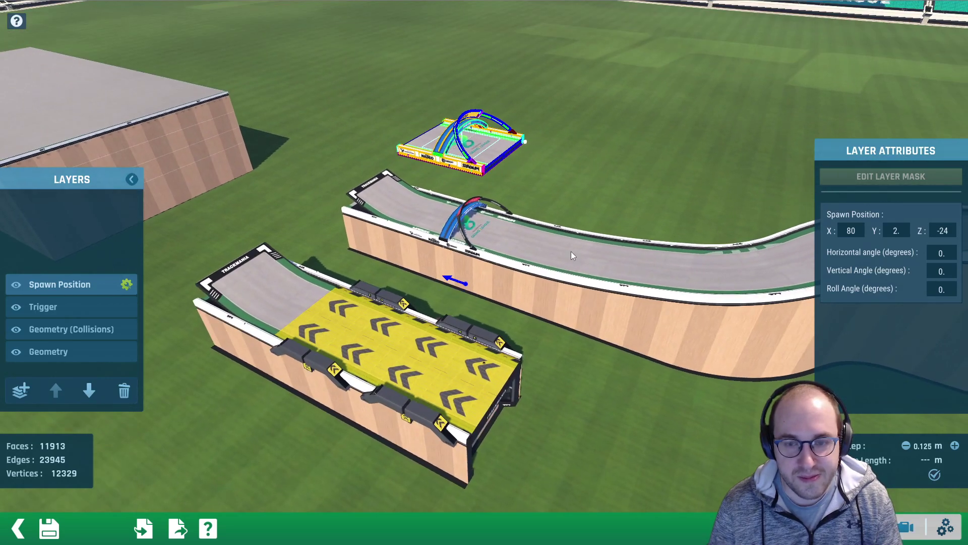
alt+drag(572, 255, 602, 232)
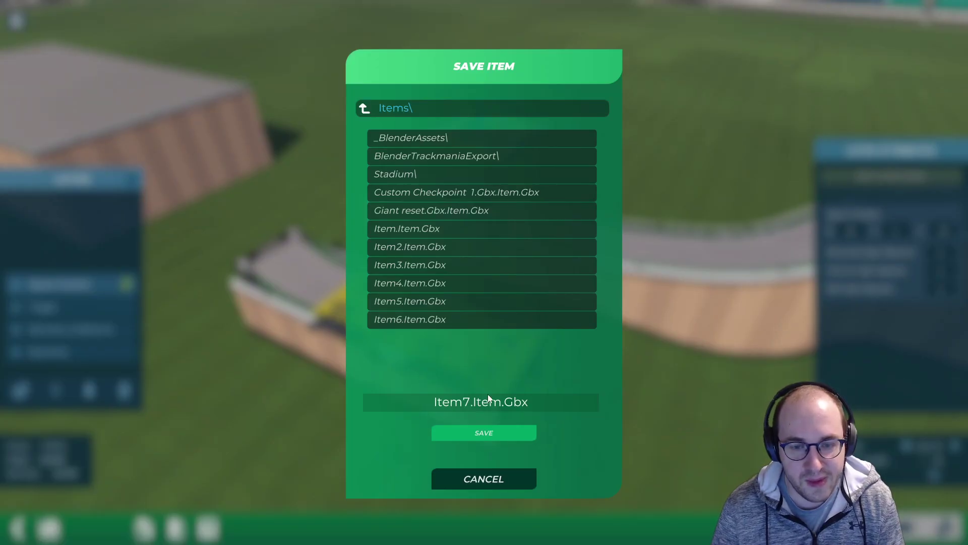
Save the edited checkpoint item as Checkpoint.Gbx in the Items folder
click(497, 404)
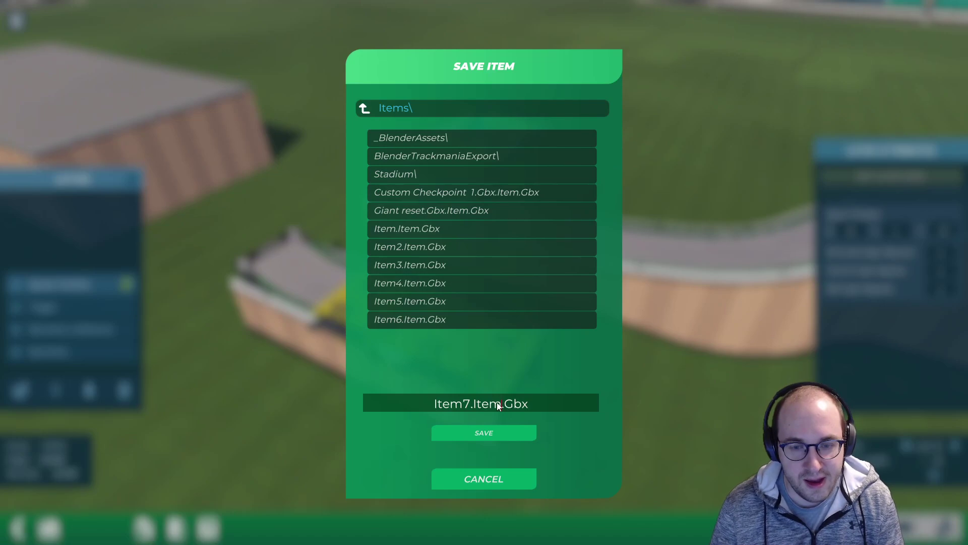
text(Checkpoin)
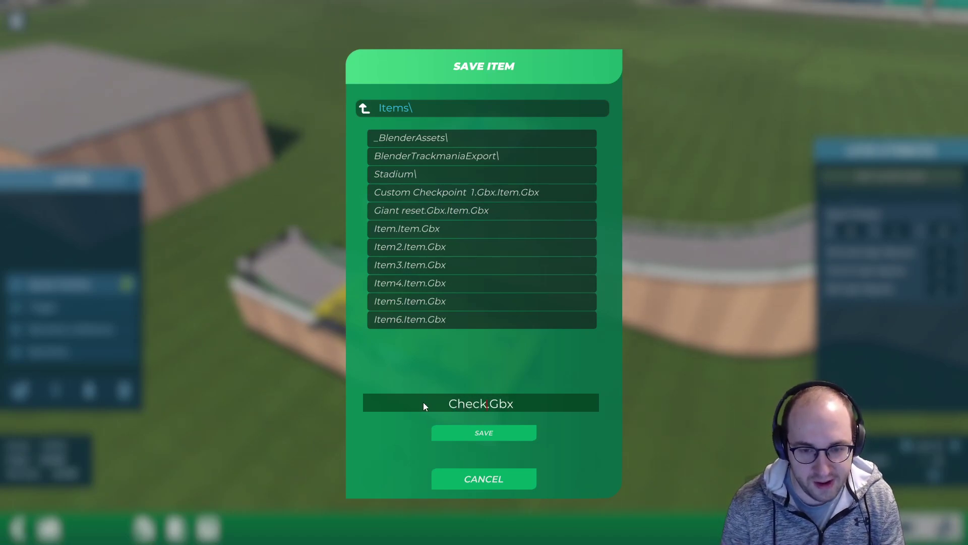
text(t)
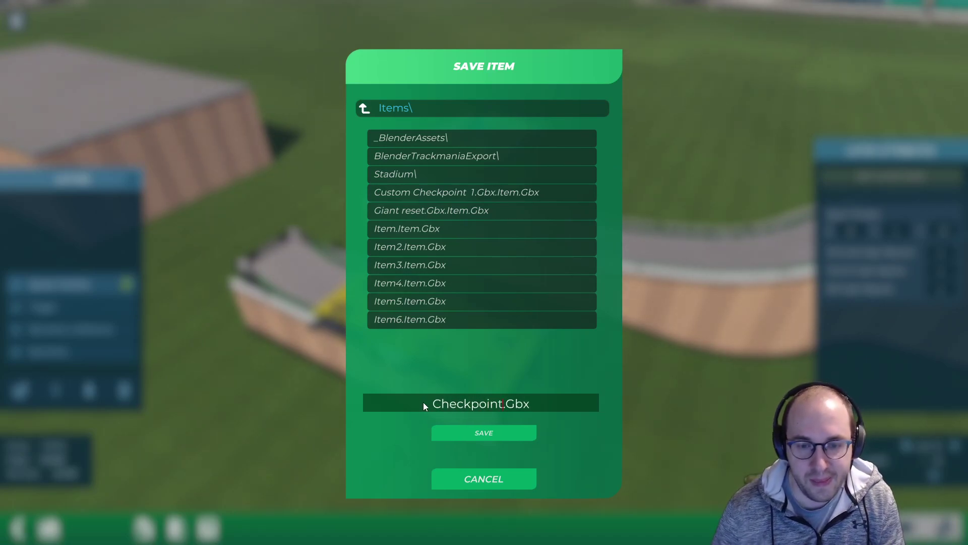
click(480, 436)
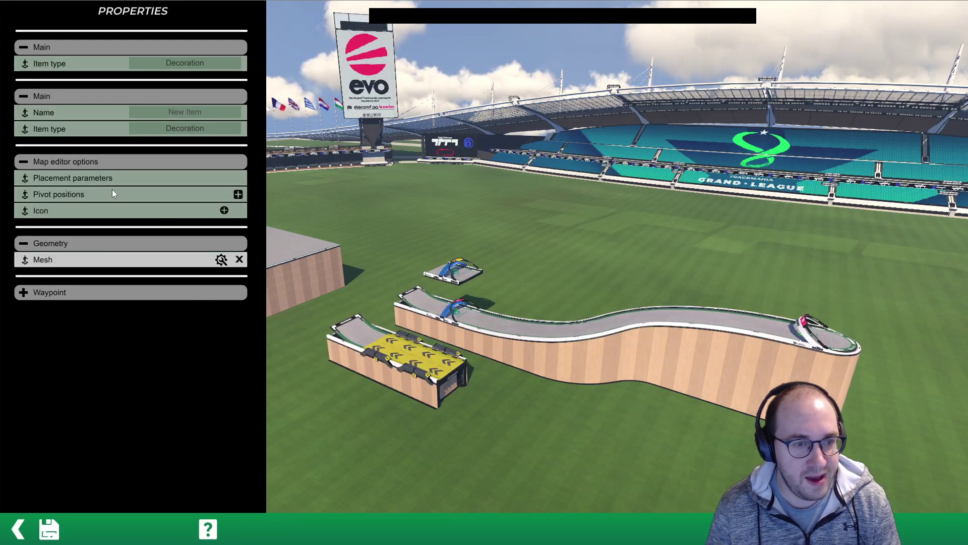
Set the item's placement grid to a horizontal size of 32 and a vertical size of 8
click(86, 178)
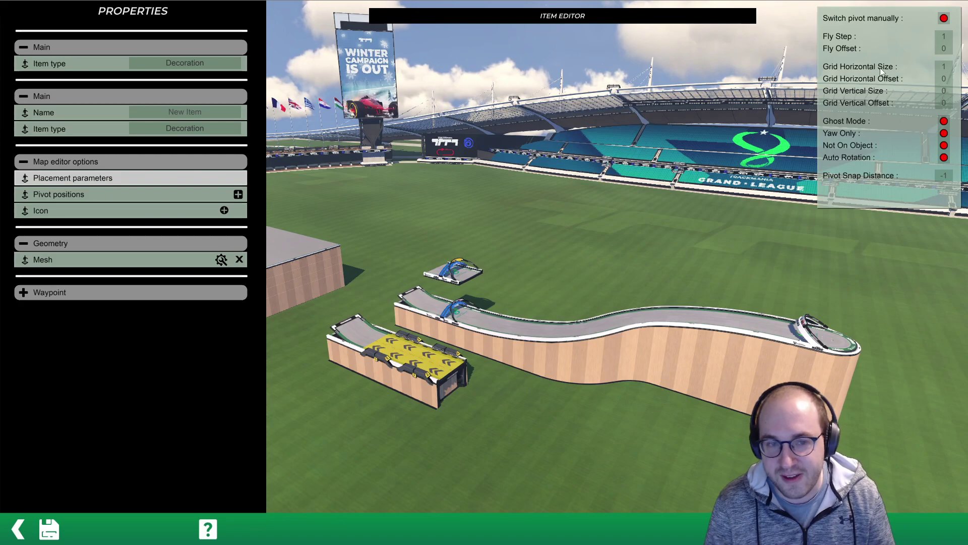
click(947, 67)
text(32)
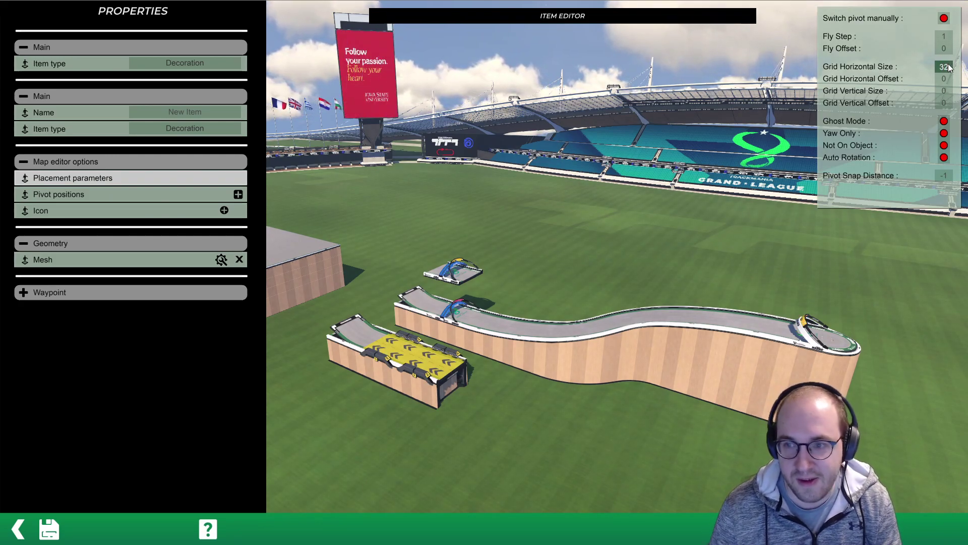
click(948, 92)
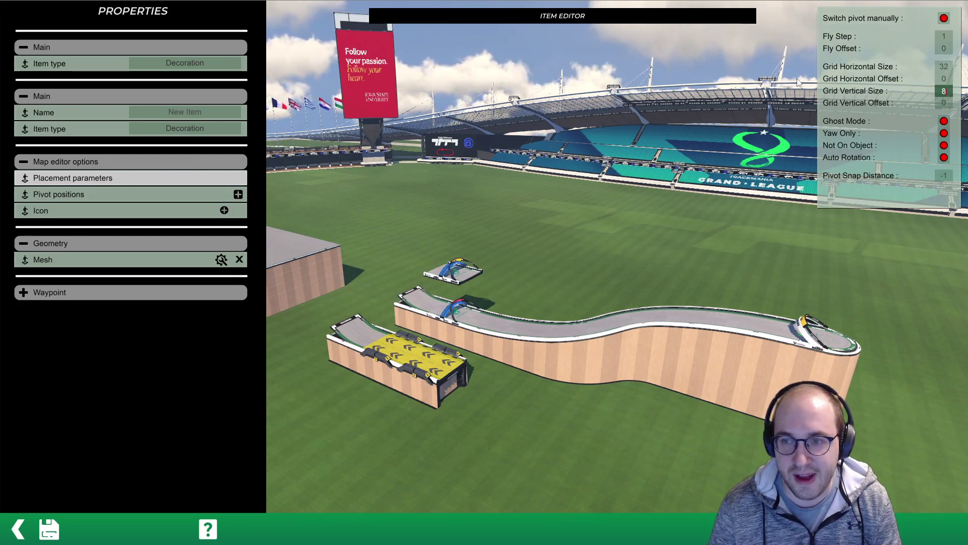
Save the item over the existing Checkpoint.Gbx.Item.Gbx file and return to the track editor
click(53, 527)
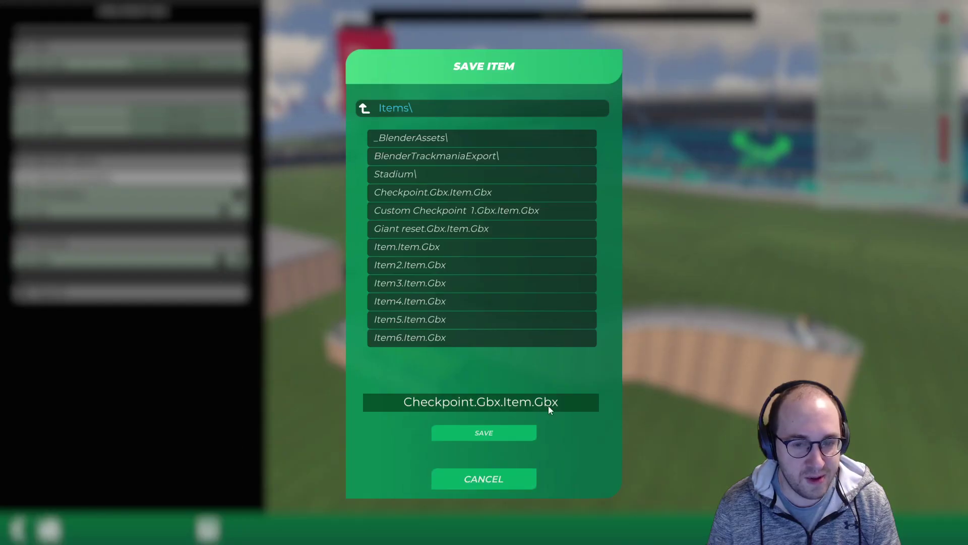
click(492, 436)
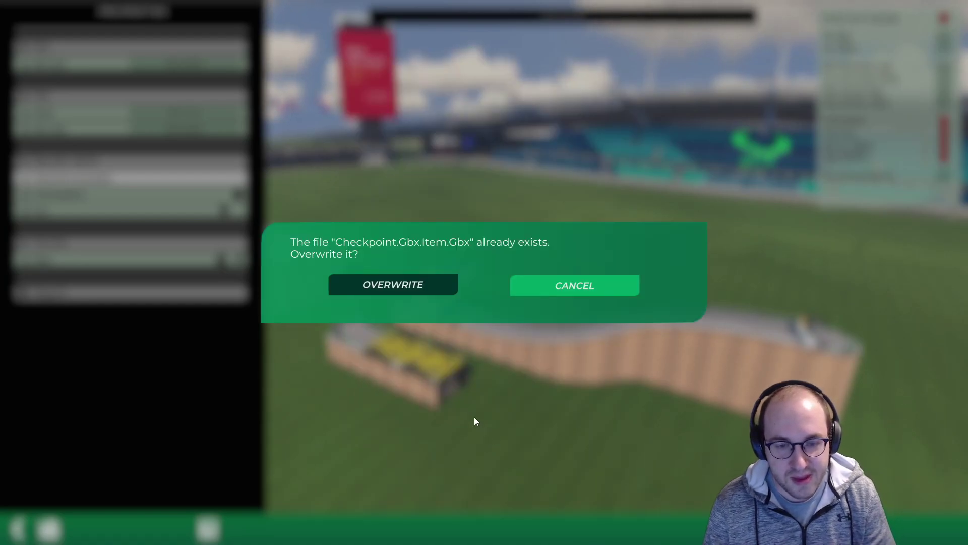
click(408, 286)
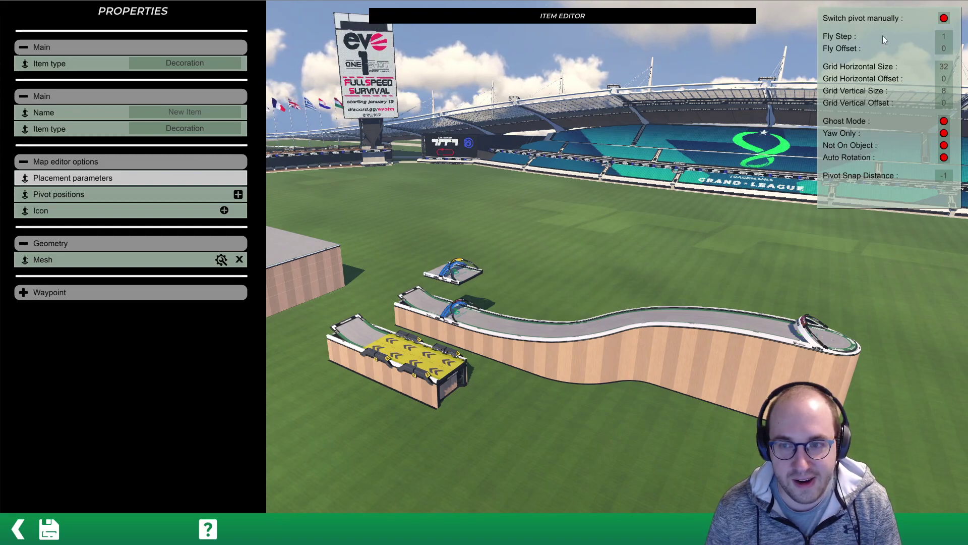
click(18, 528)
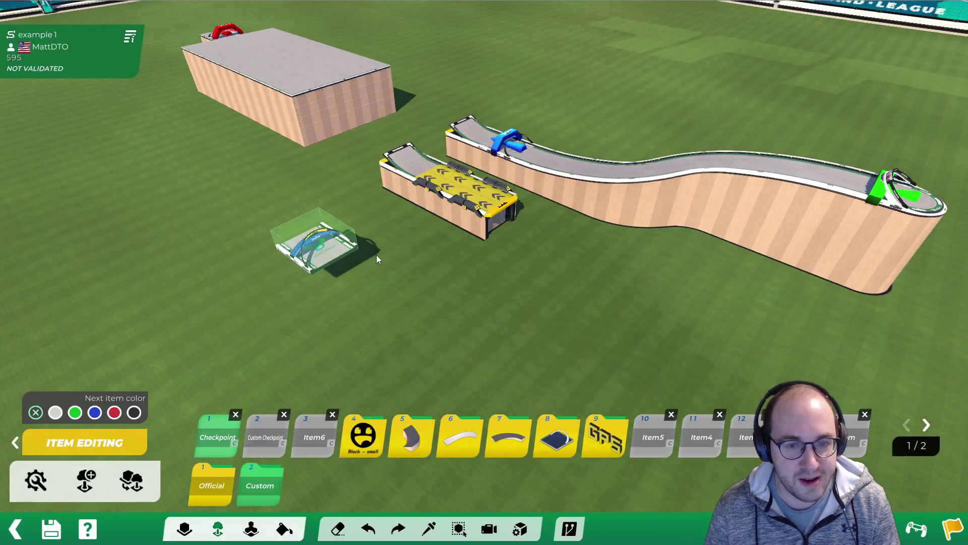
Erase the original checkpoint block from the track and place the custom Checkpoint item in the gap
alt+drag(425, 204, 463, 315)
alt+right_drag(462, 316, 543, 243)
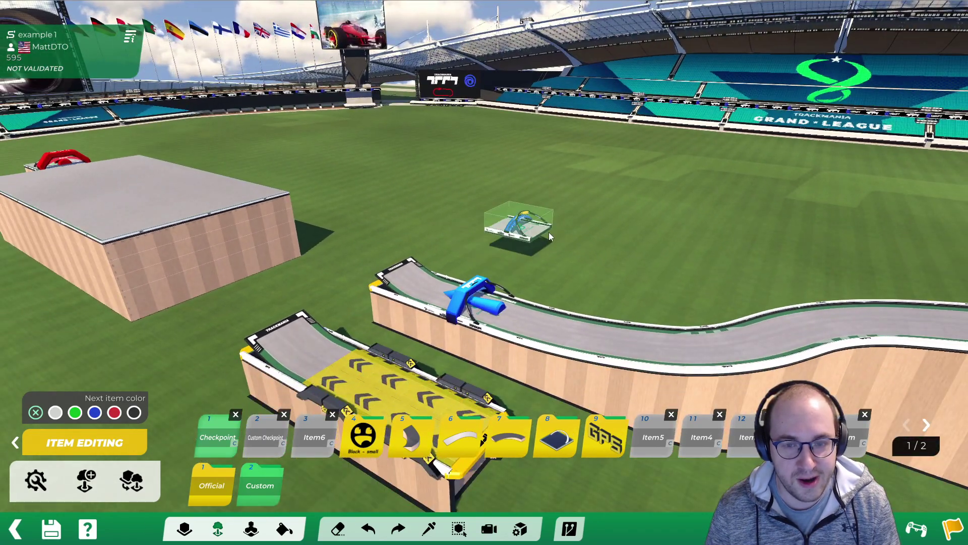
scroll(548, 232, down, 3)
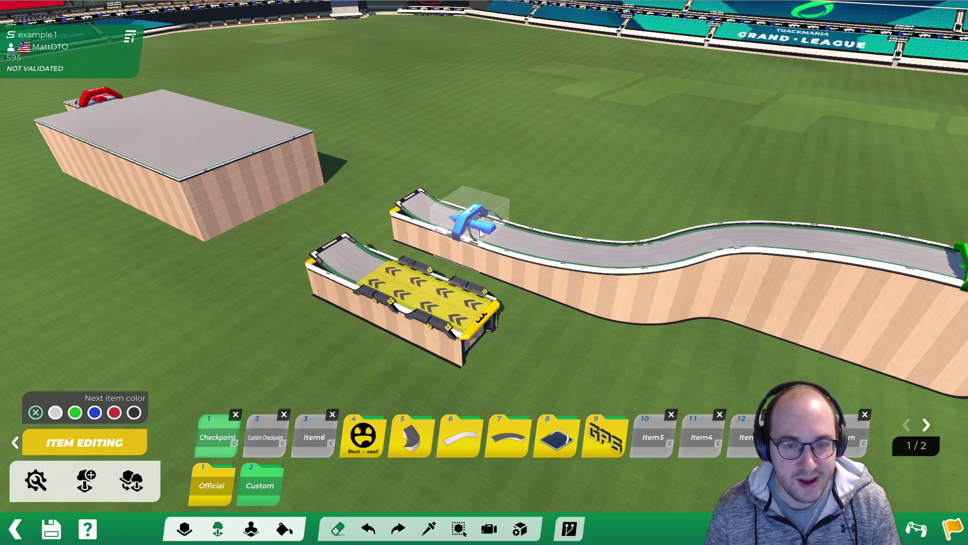
click(470, 229)
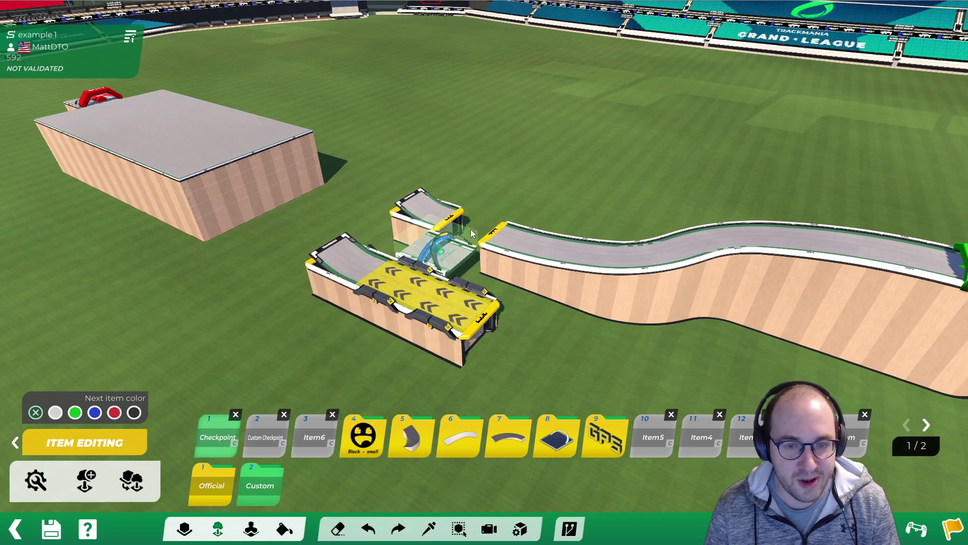
alt+right_drag(547, 210, 476, 235)
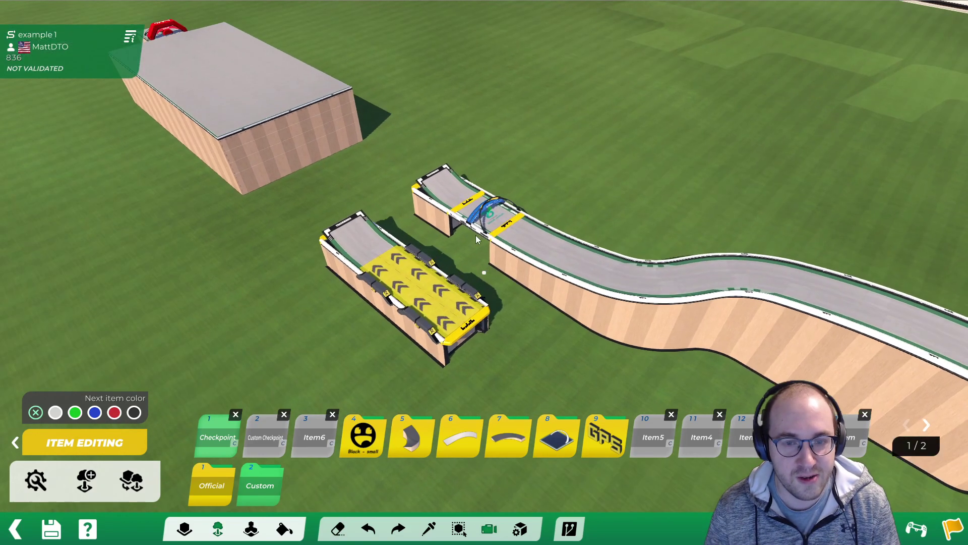
Start a validation run of the track from the start block
alt+drag(476, 235, 395, 167)
alt+scroll(396, 168, down, 1)
alt+right_drag(396, 167, 470, 157)
alt+scroll(470, 158, up, 1)
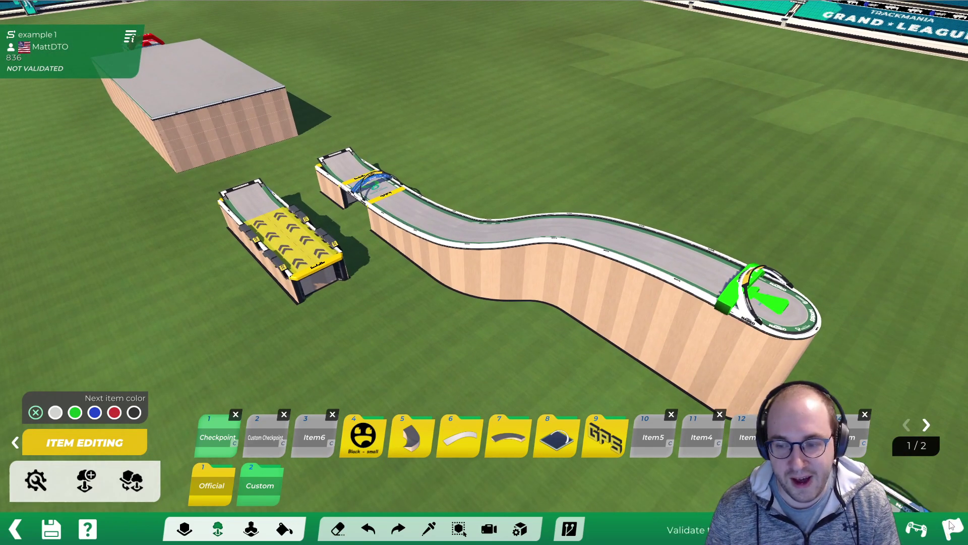
key(Return)
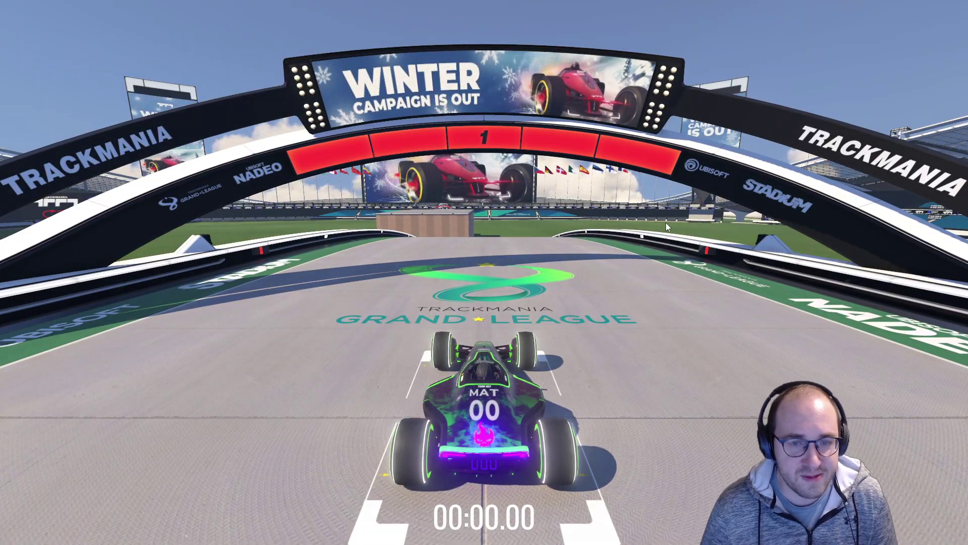
Drive the car from the start down the track and through the custom checkpoint at the foot of the ramp
key(Up)
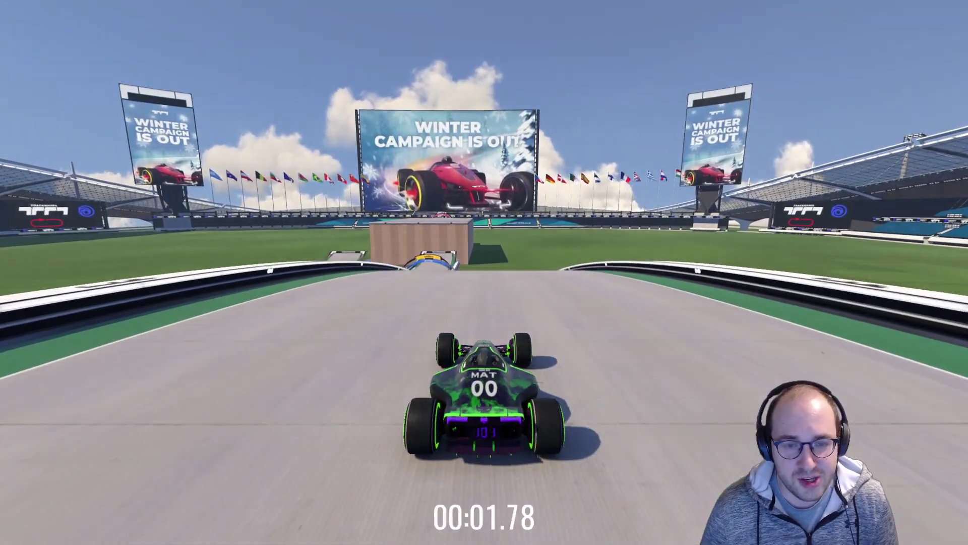
key(Left)
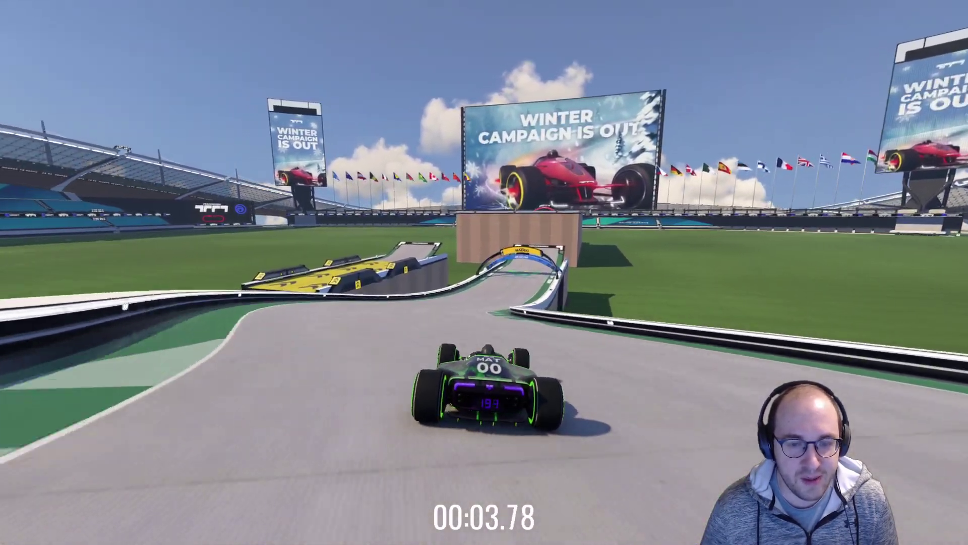
key(Right)
key(Left)
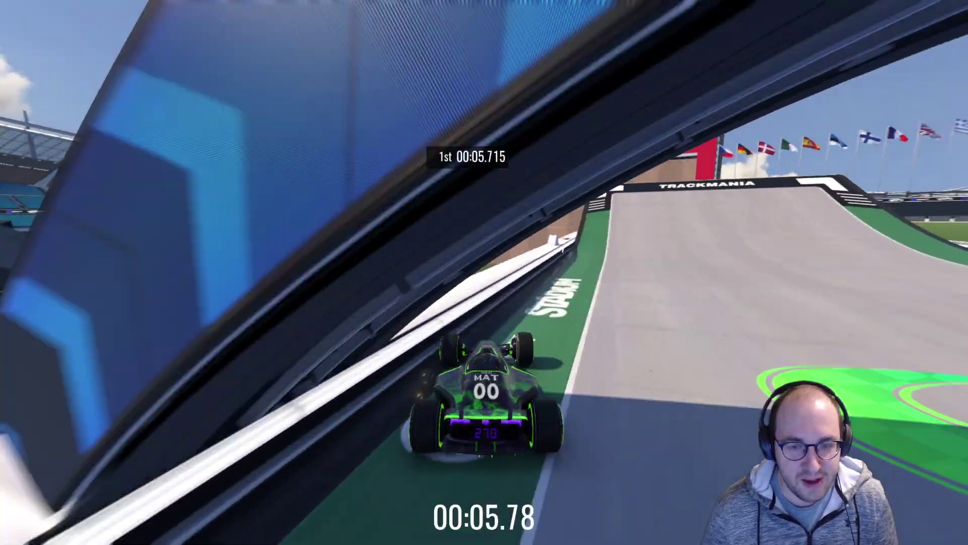
key(Right)
Respawn at the custom checkpoint, test the boosted run-up over the ramp to the finish, and pause the validation run
key(Return)
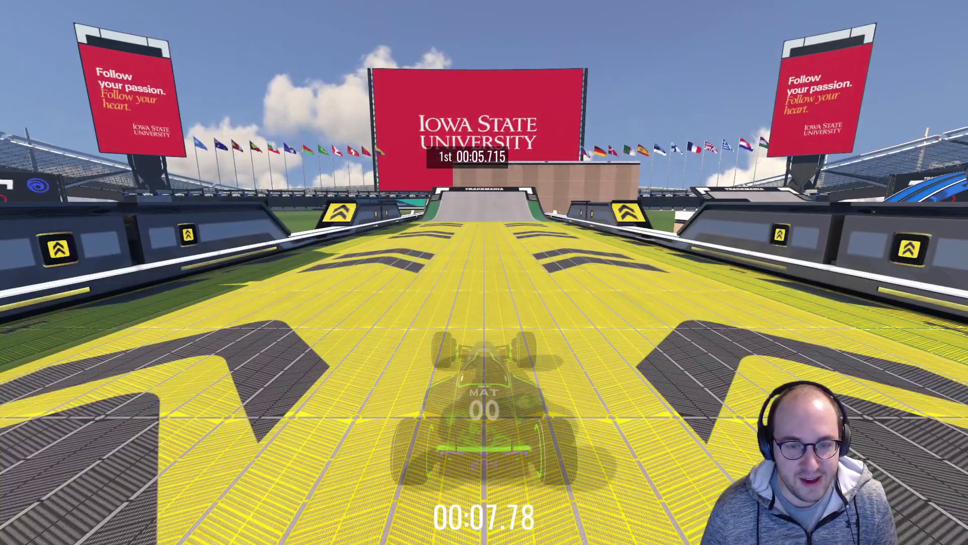
key(Up)
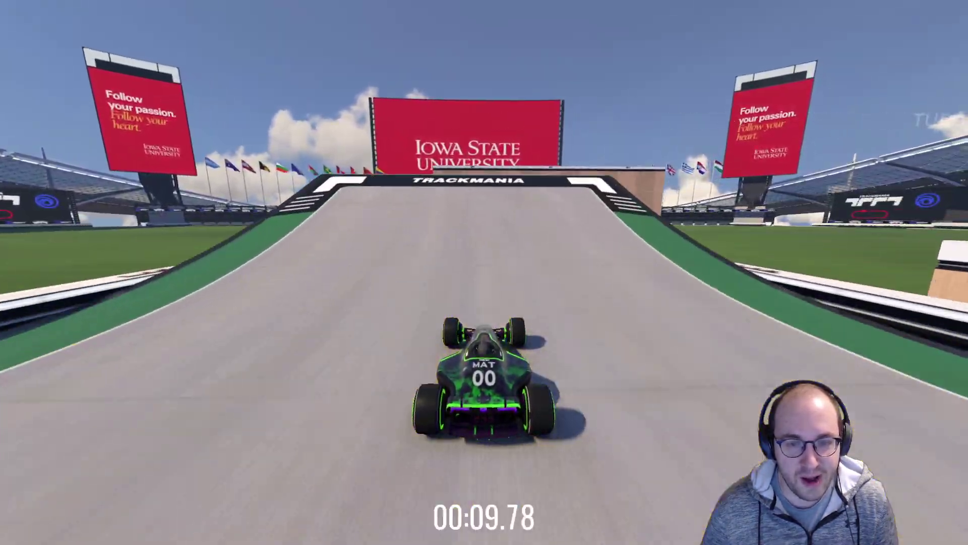
key(Up)
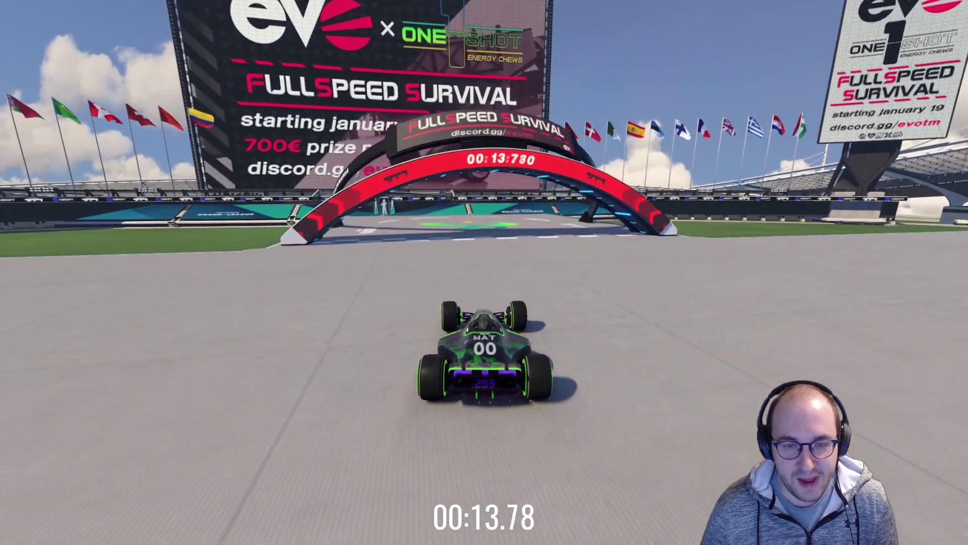
key(Escape)
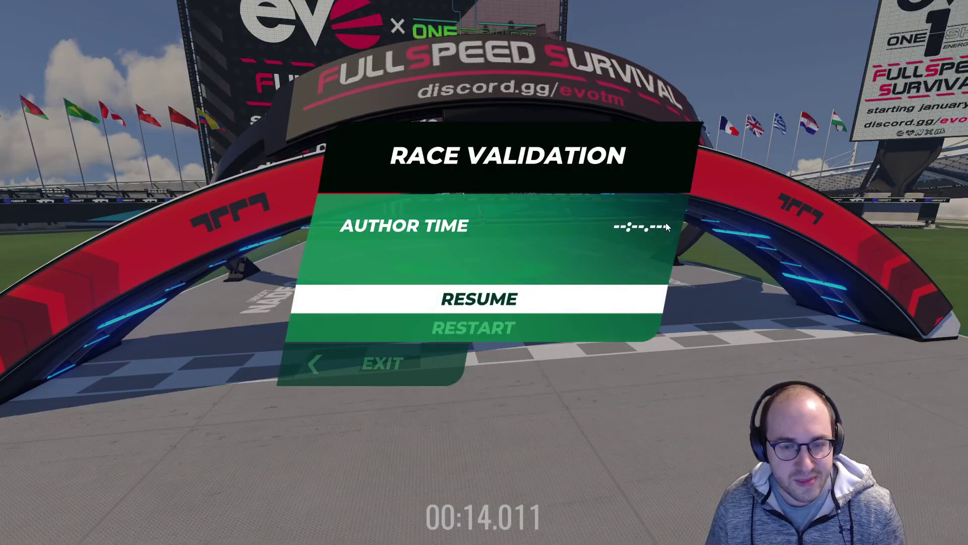